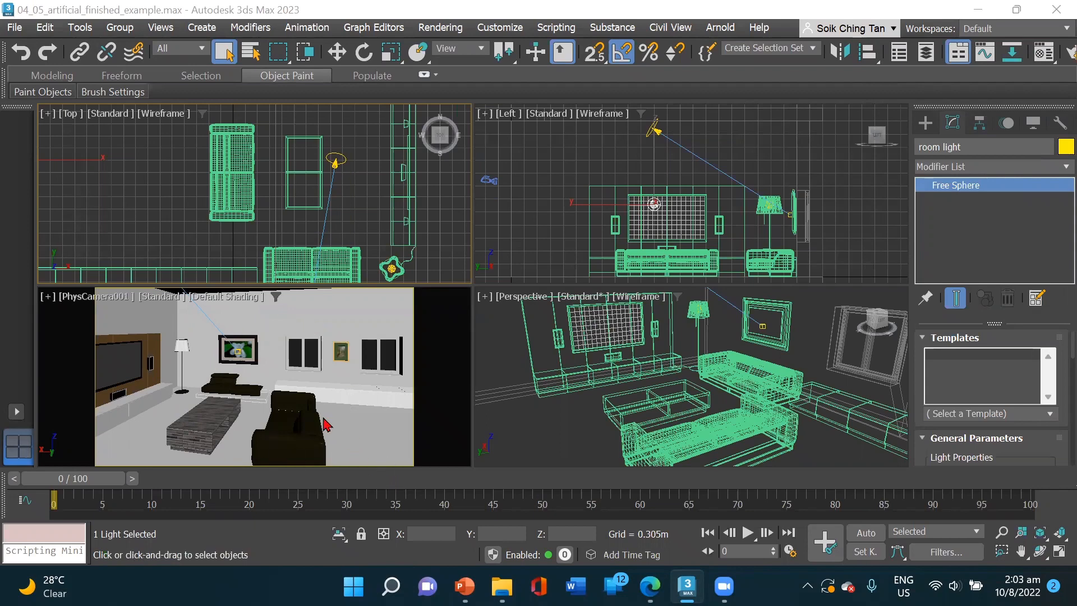
- Select the cocktail table in the camera view and inspect the scene's materials in the Compact Material Editor, closing it when done
middle_drag(322, 418, 331, 425)
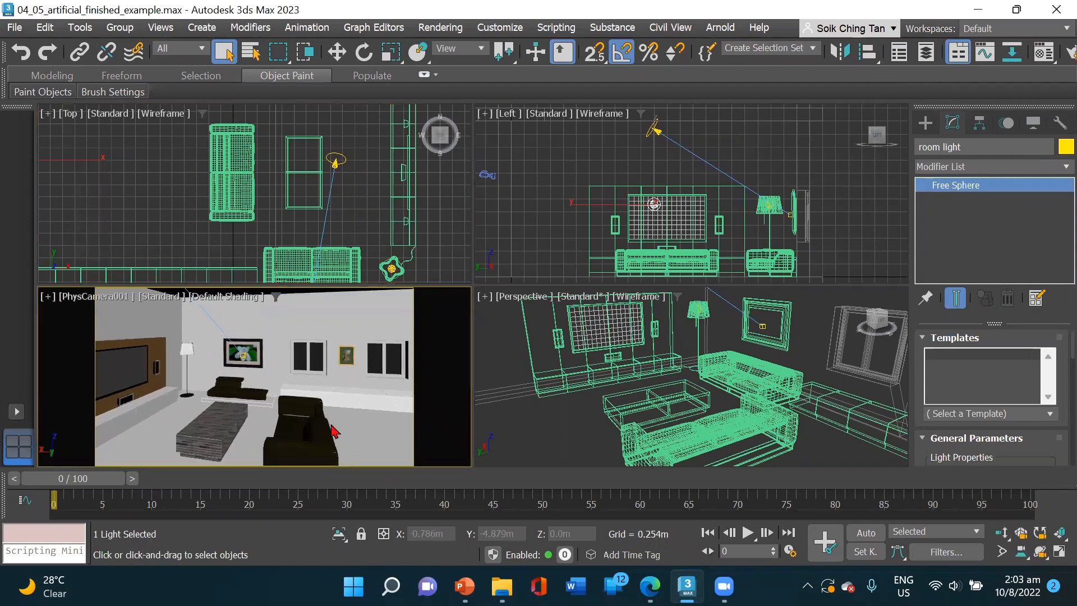
click(202, 444)
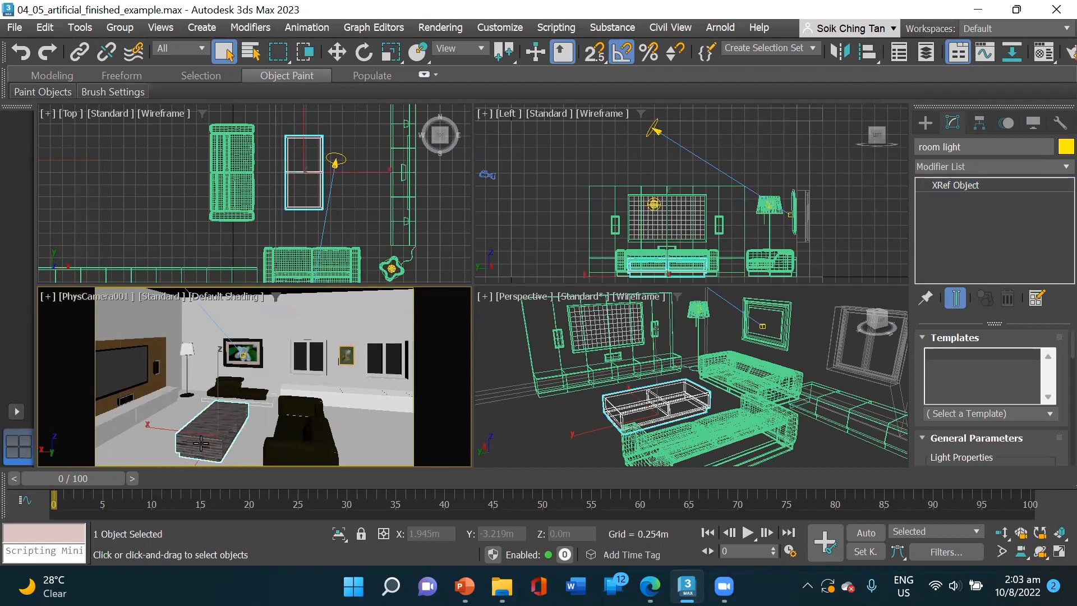
click(120, 377)
click(193, 440)
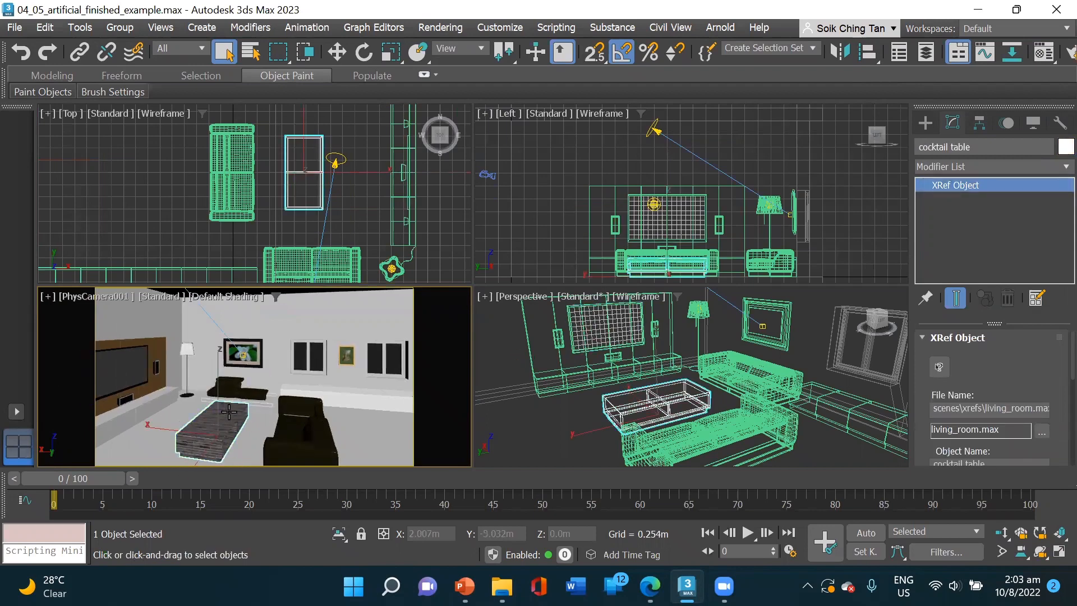
click(440, 30)
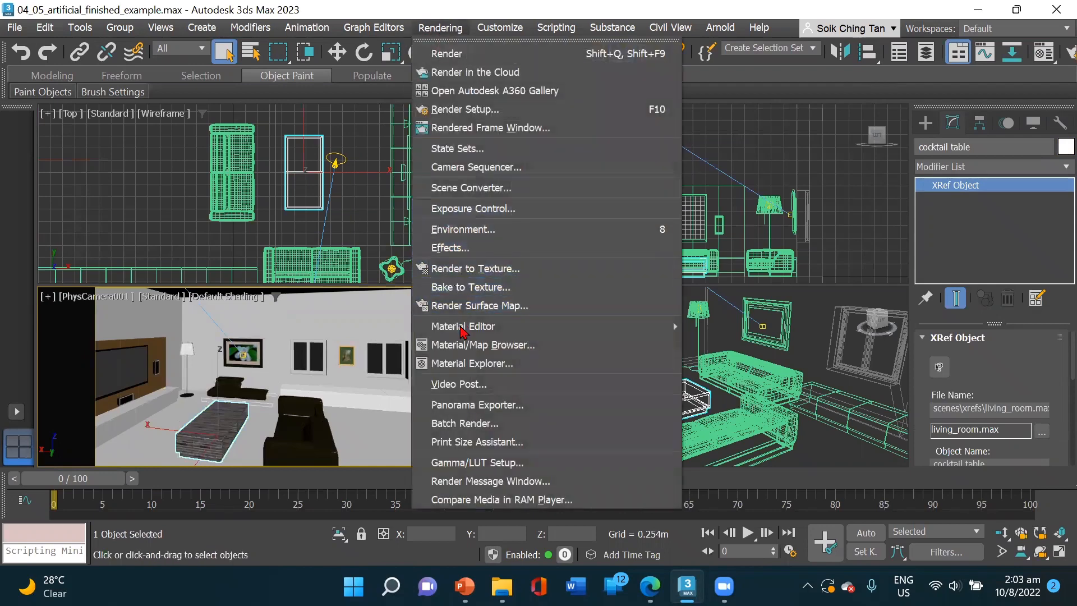
mouse_move(449, 336)
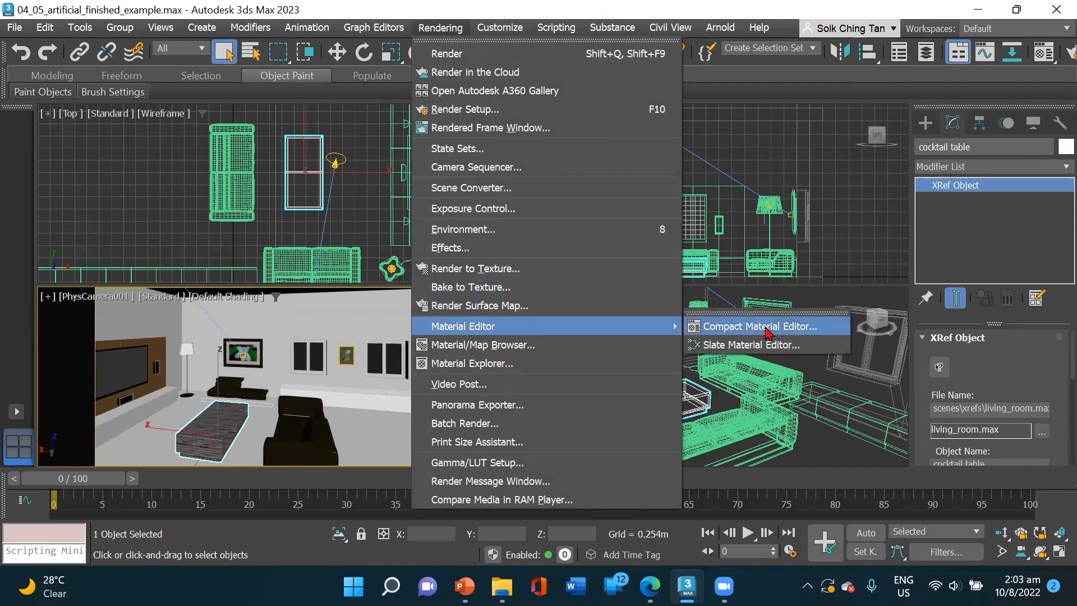
click(797, 331)
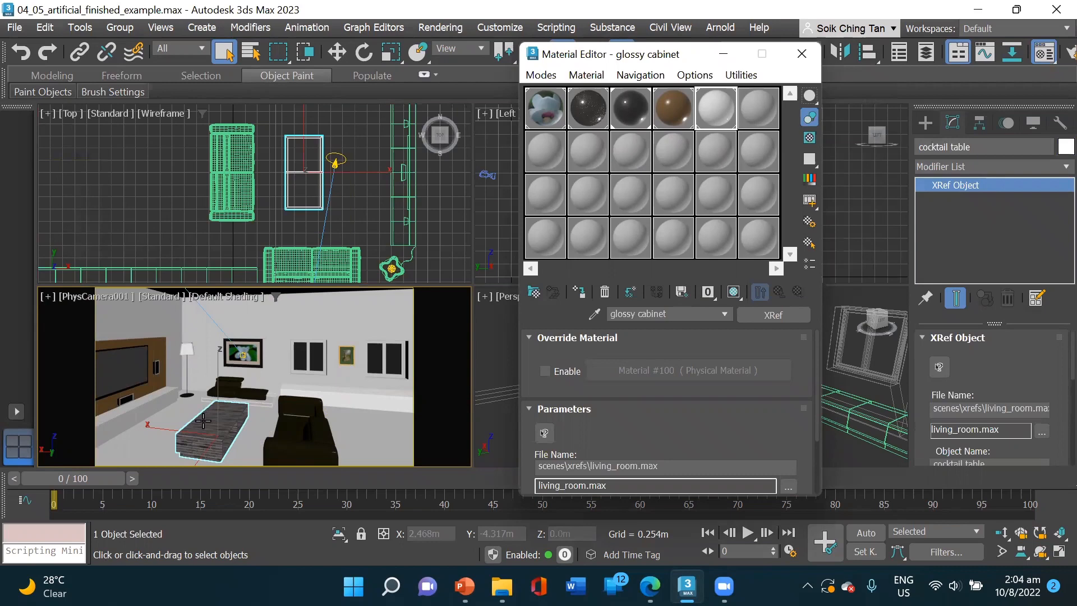
click(802, 54)
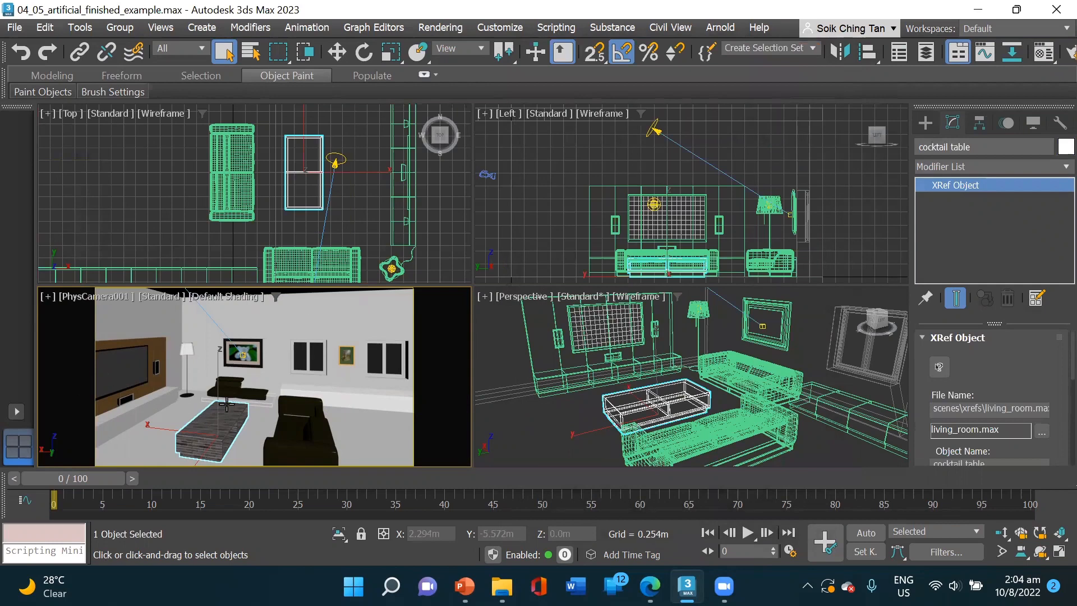
- Select the room light standing apart from the furniture in the top view
scroll(184, 182, down, 4)
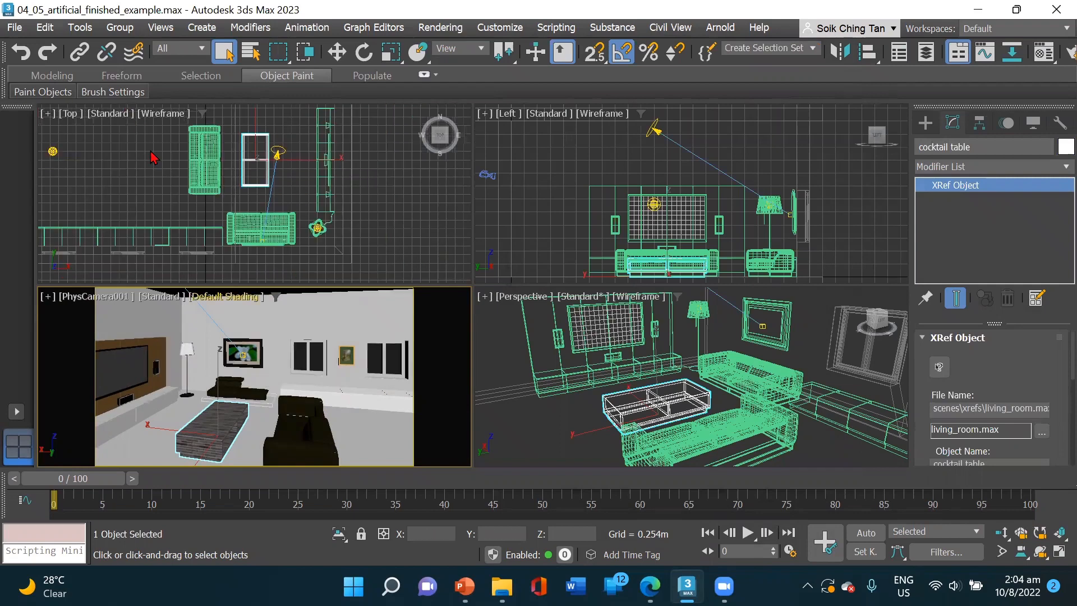
middle_drag(150, 170, 214, 252)
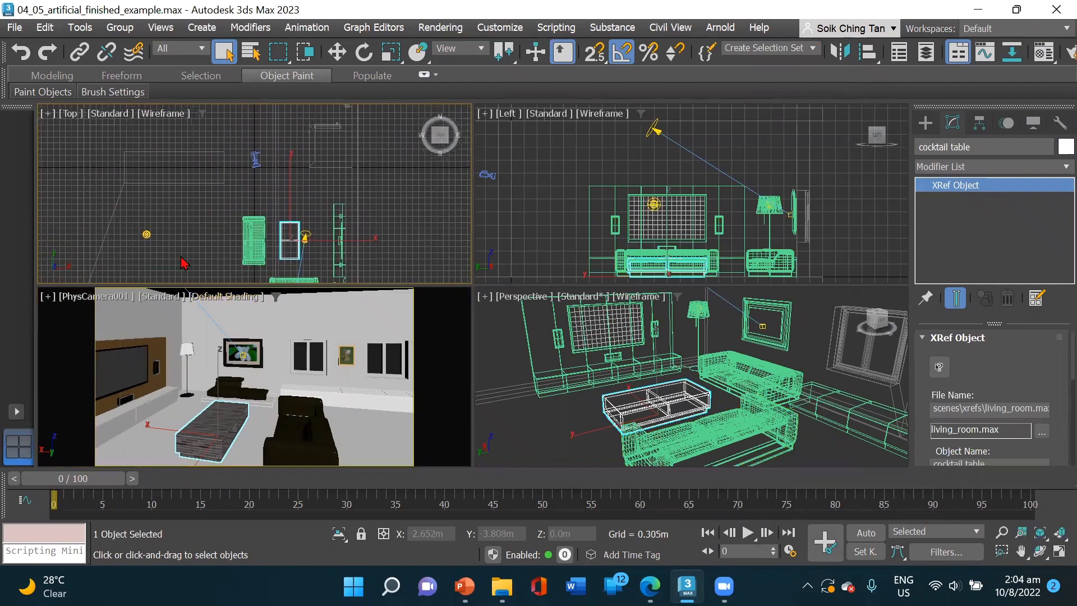
scroll(180, 253, up, 2)
scroll(173, 246, up, 1)
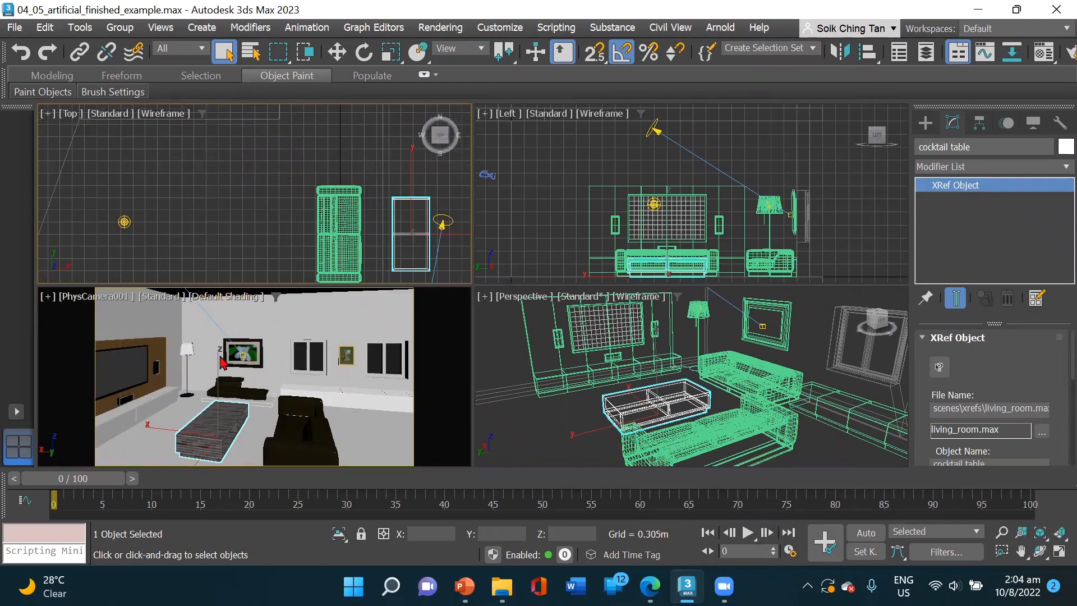
middle_drag(174, 277, 177, 260)
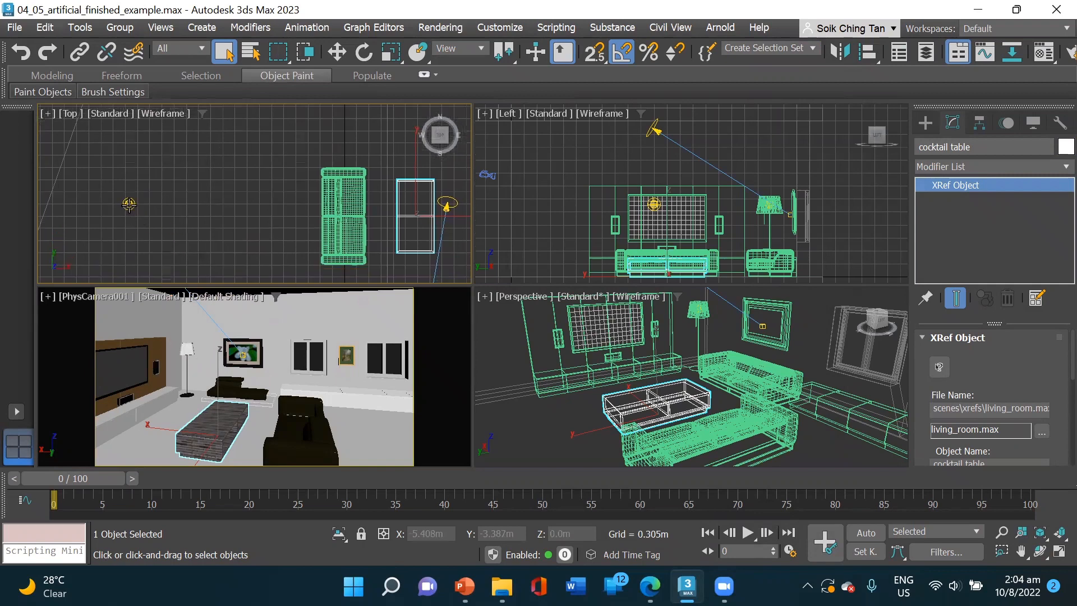
click(130, 201)
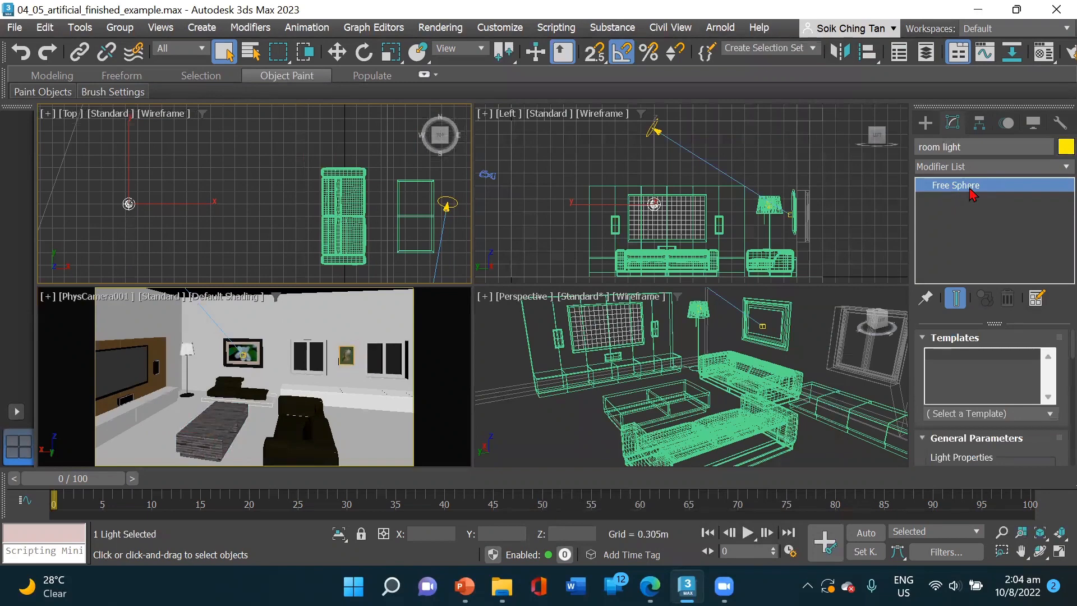
- Review the photometric light types and the Free Light creation options, and return to the room light's parameters
click(925, 125)
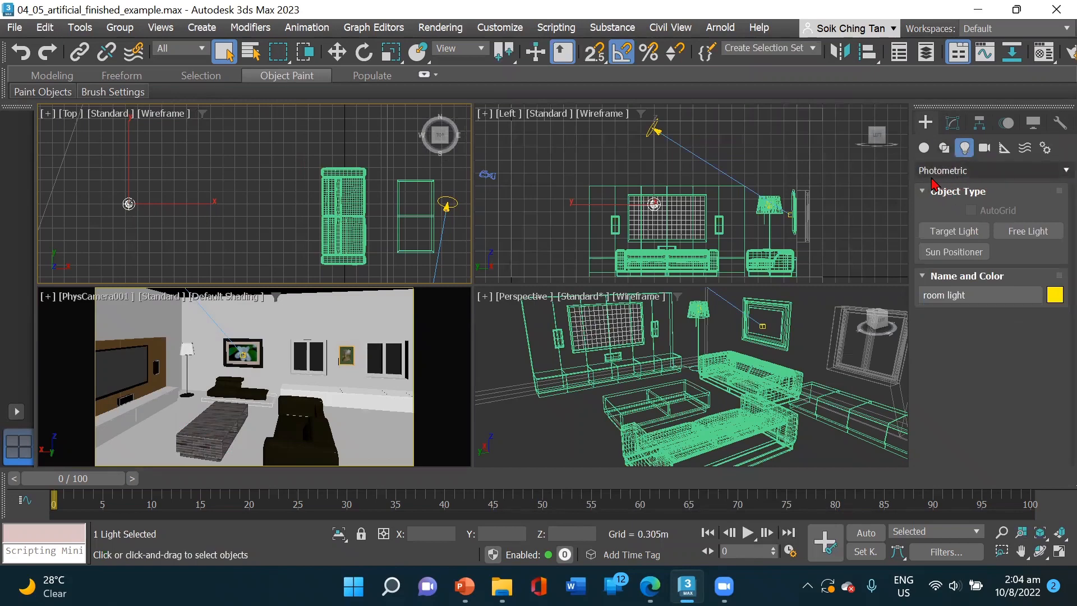
click(1016, 171)
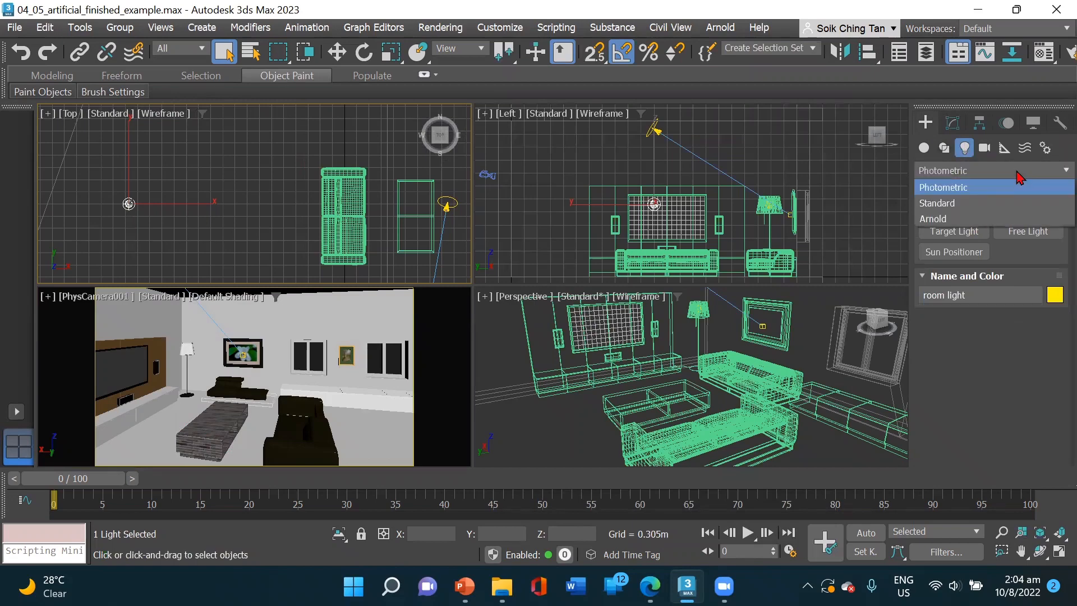
click(977, 192)
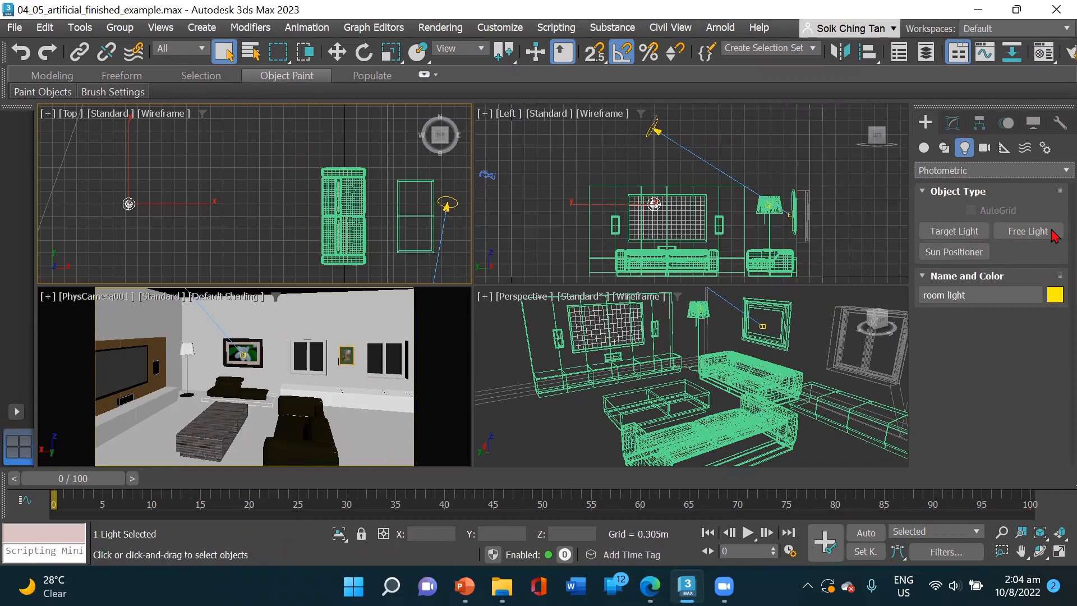
click(1028, 231)
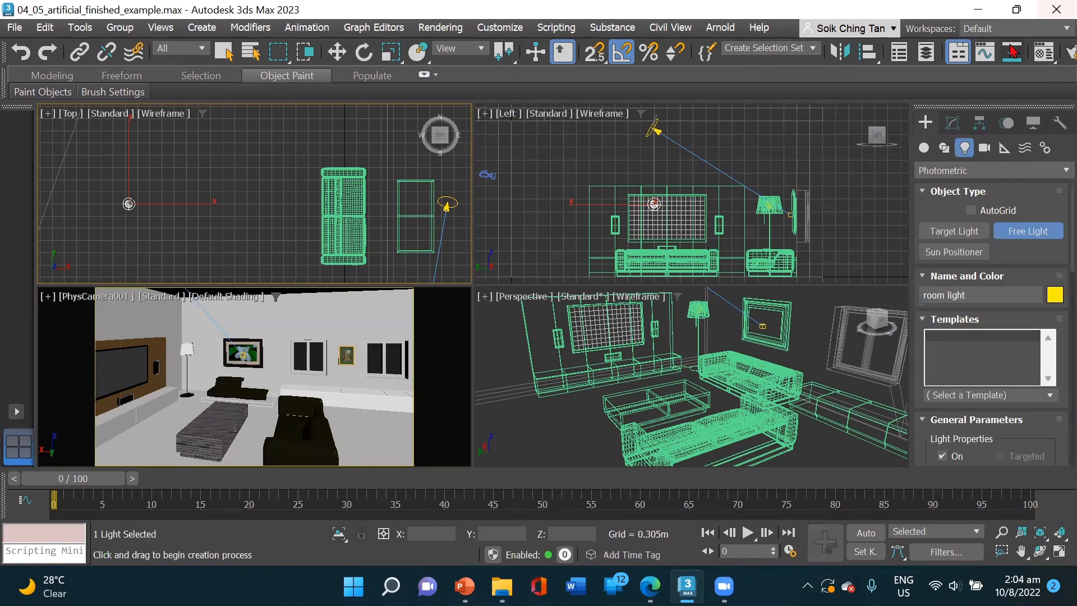
click(951, 127)
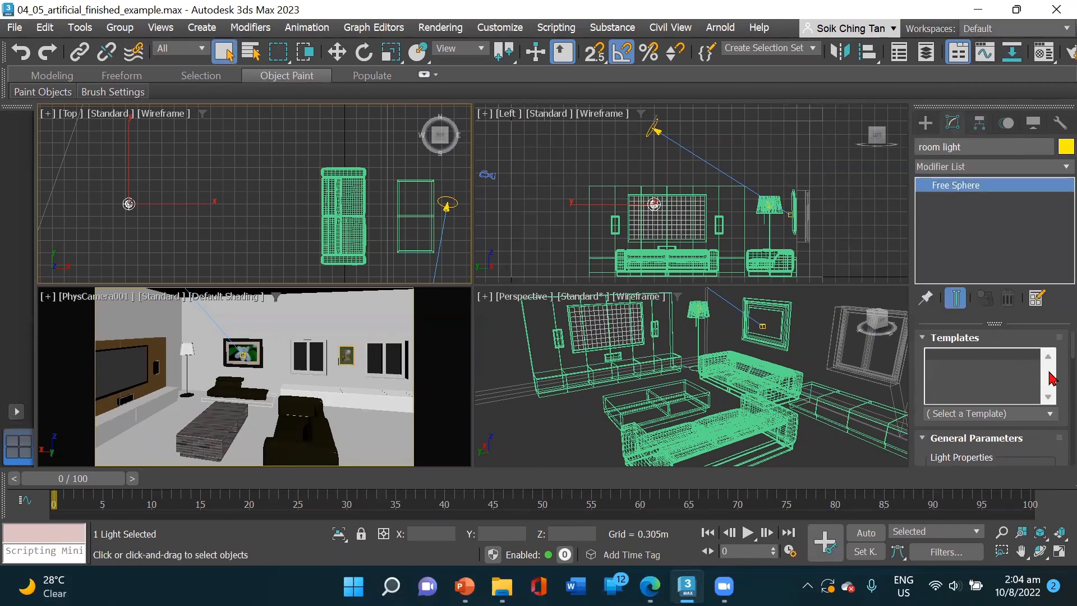
- Try the Photometric Web distribution on the room light and preview LTHSPLT_MR16GU10_LED_27K_BN_M4.ies without loading it
scroll(1052, 355, down, 8)
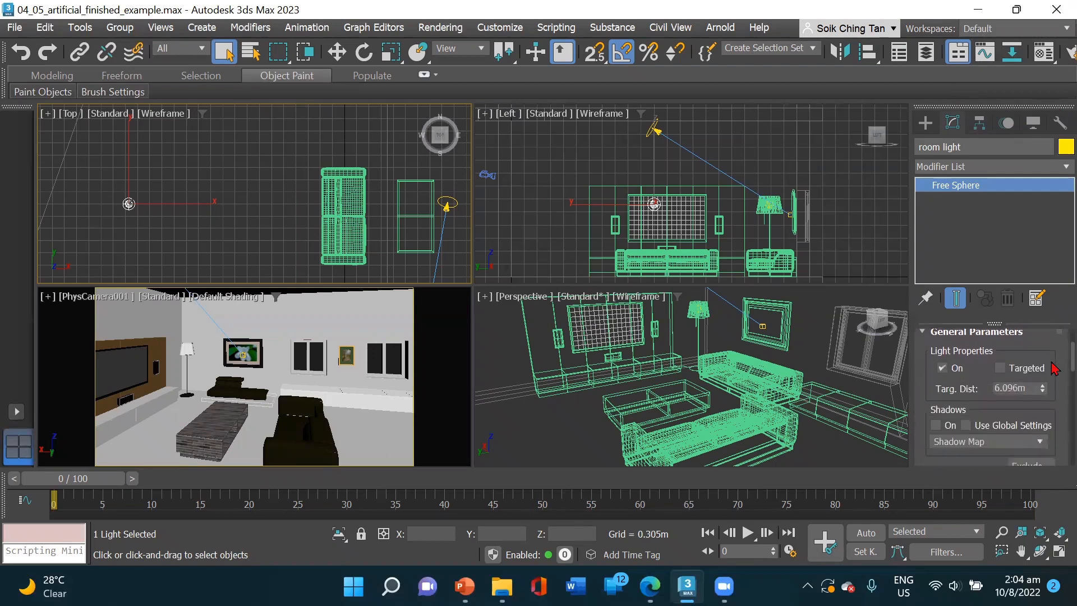
scroll(1053, 373, down, 3)
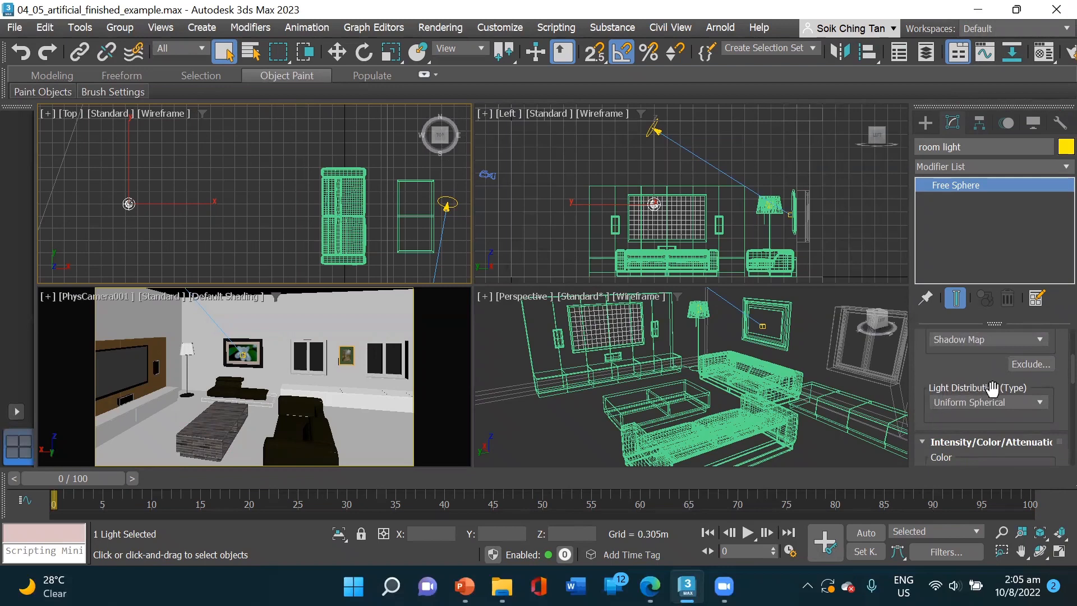
click(1037, 404)
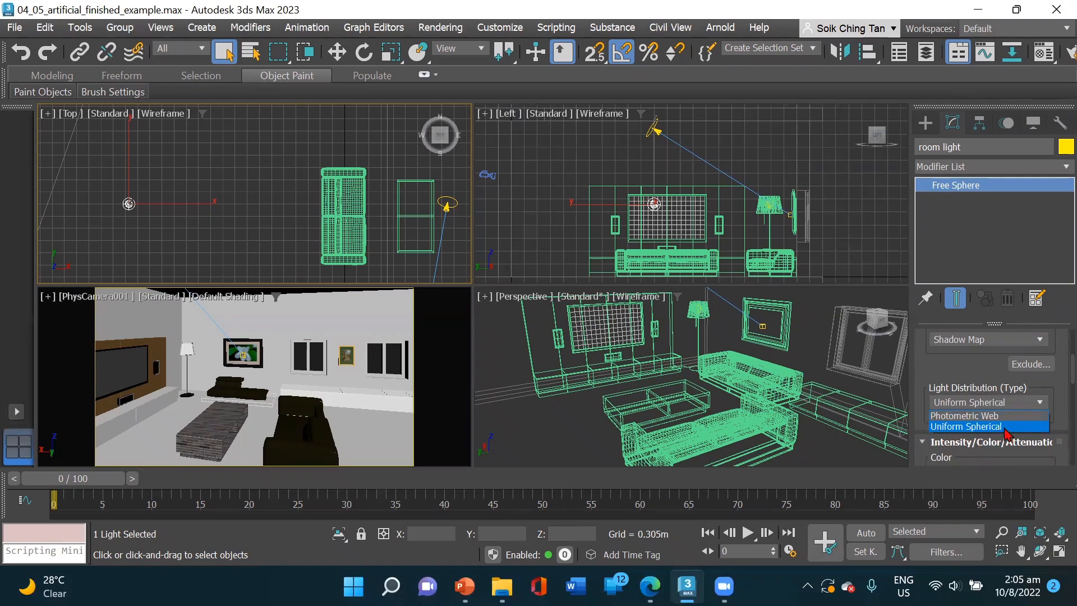
click(959, 416)
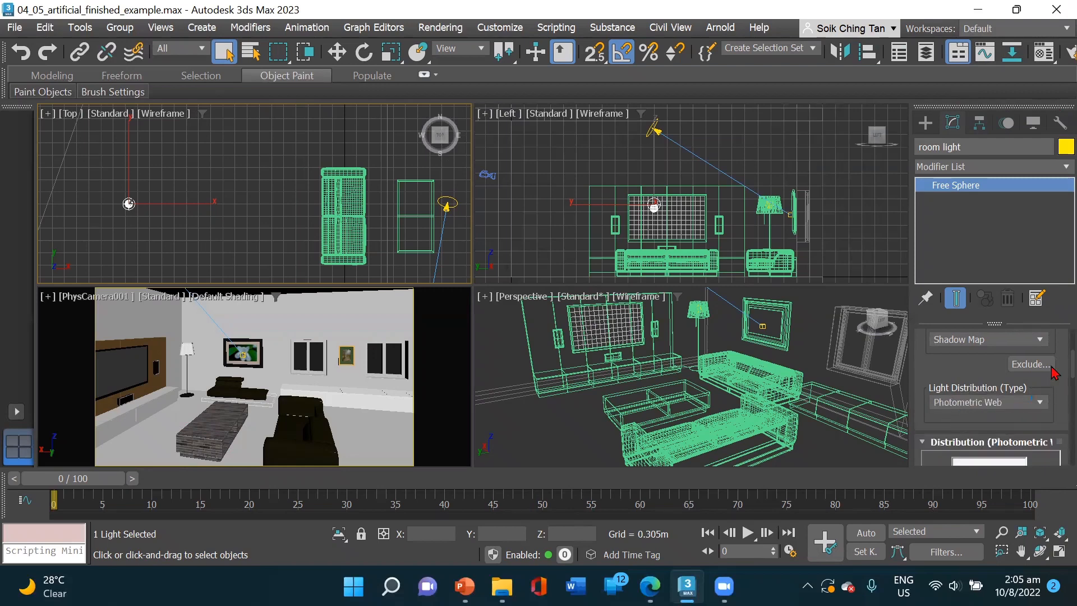
scroll(1052, 373, down, 5)
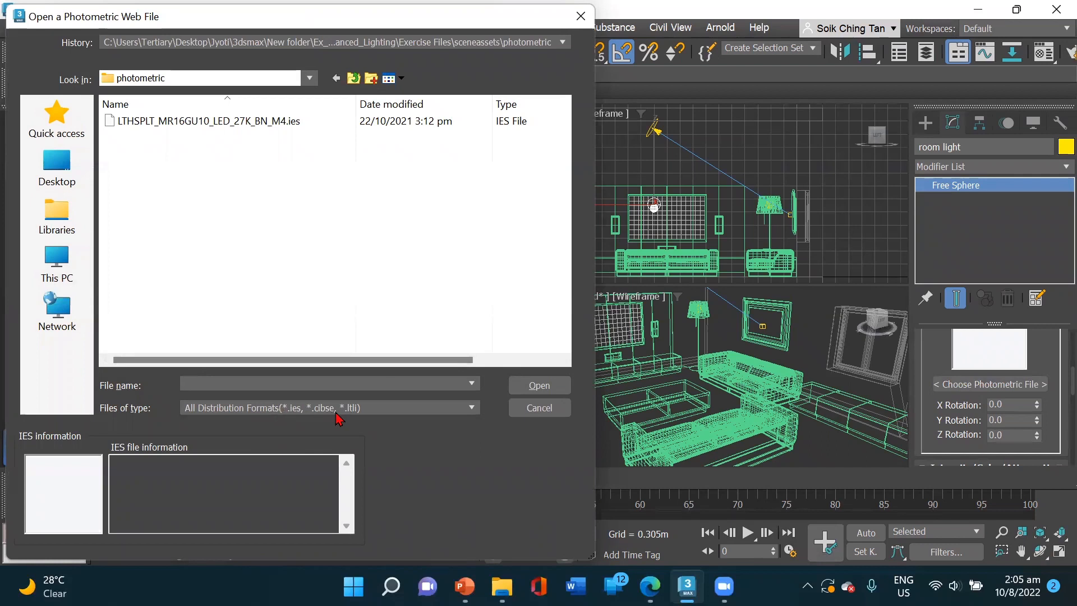
click(219, 122)
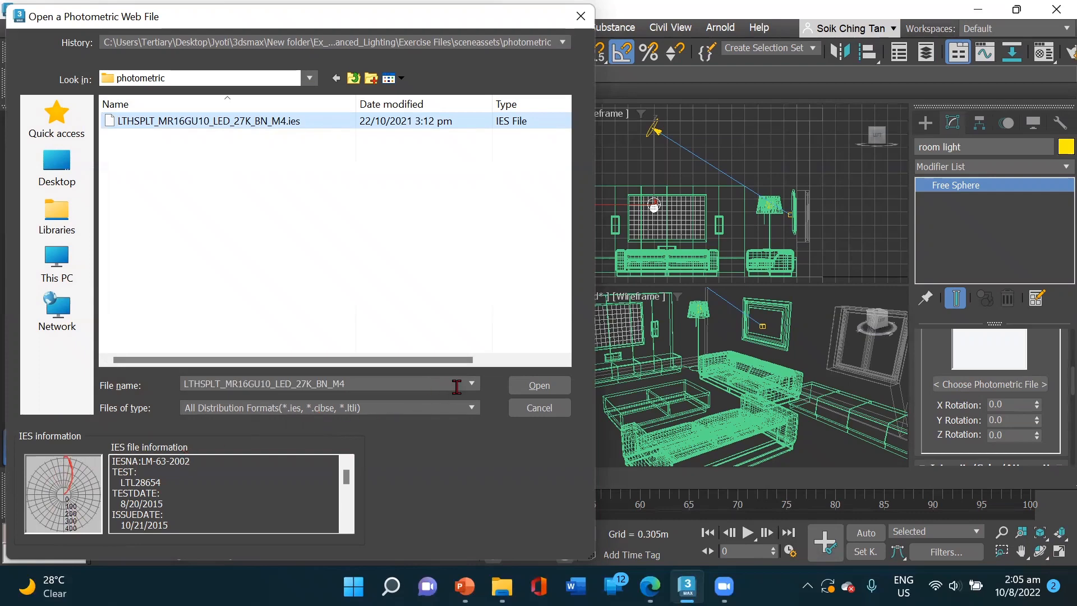
click(543, 415)
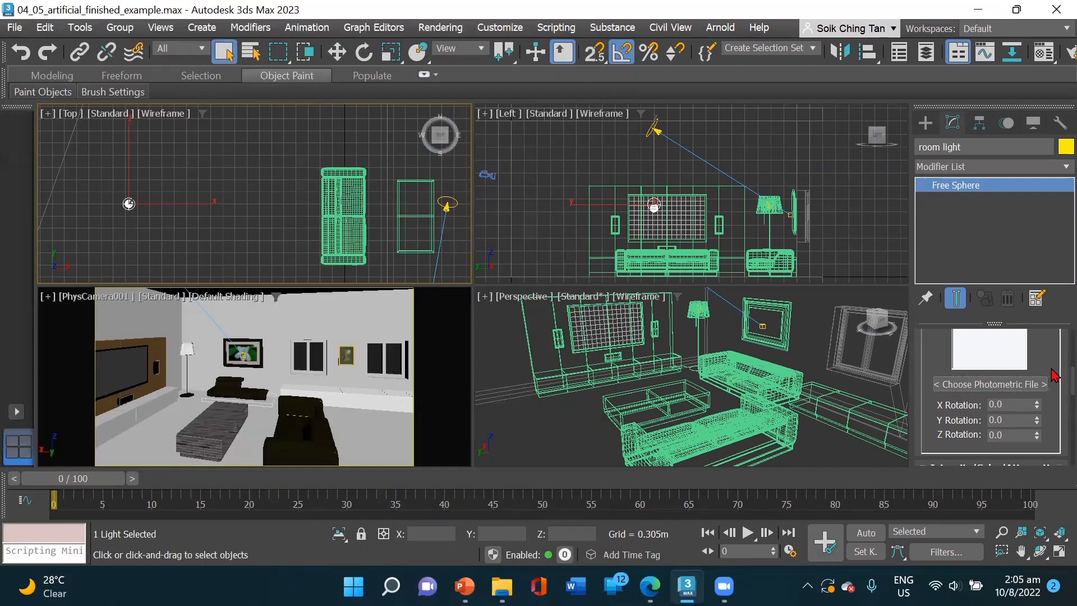
- Restore the room light's distribution type to Uniform Spherical and check its light shape settings
scroll(1042, 368, up, 3)
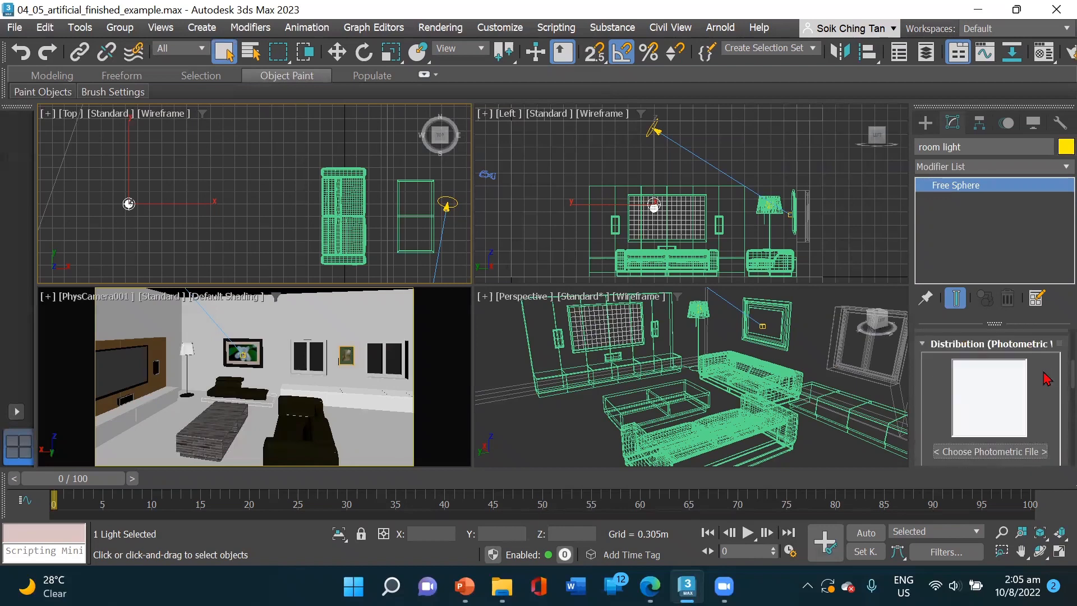
click(1039, 371)
click(1006, 387)
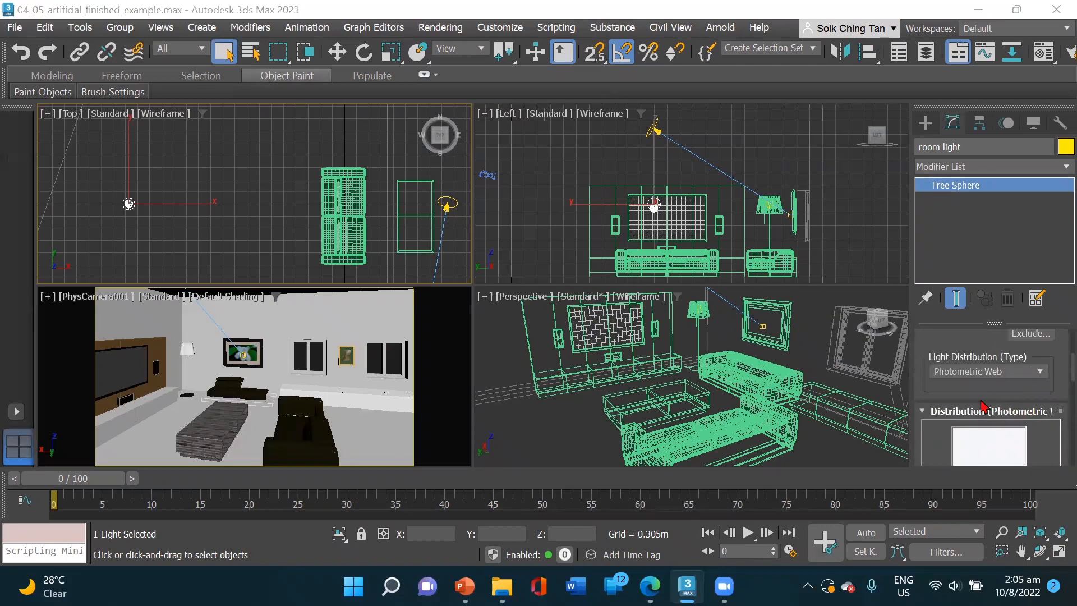
click(987, 373)
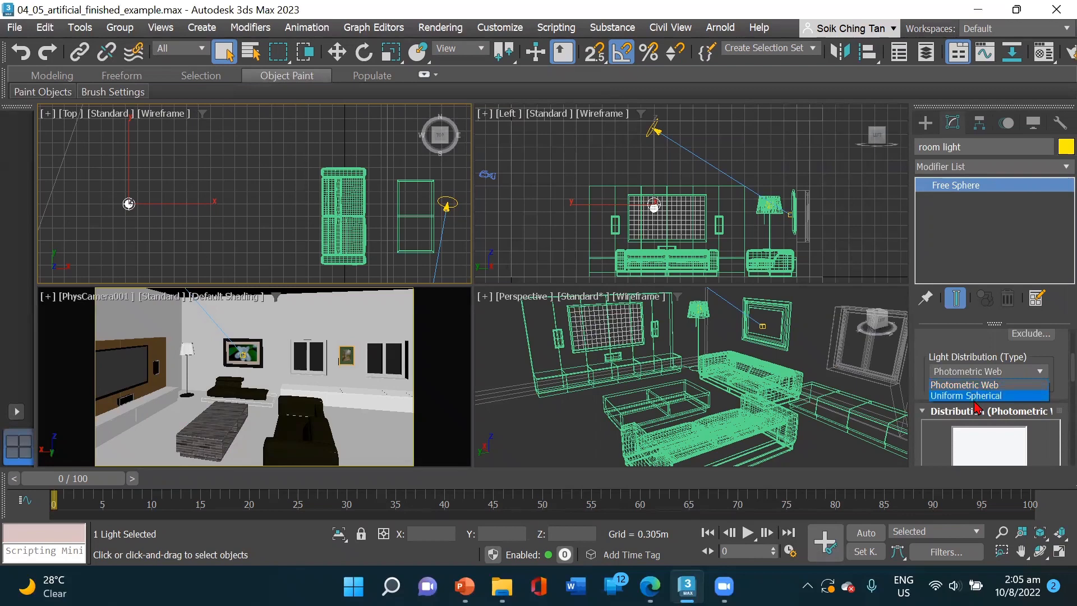
click(975, 395)
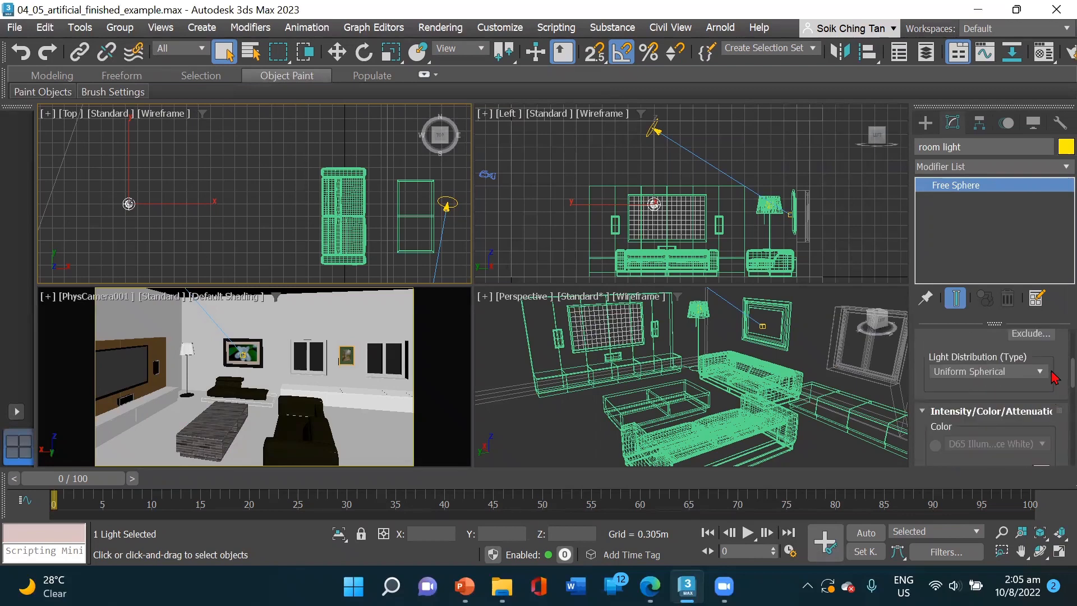
scroll(1053, 381, down, 1)
scroll(968, 451, down, 10)
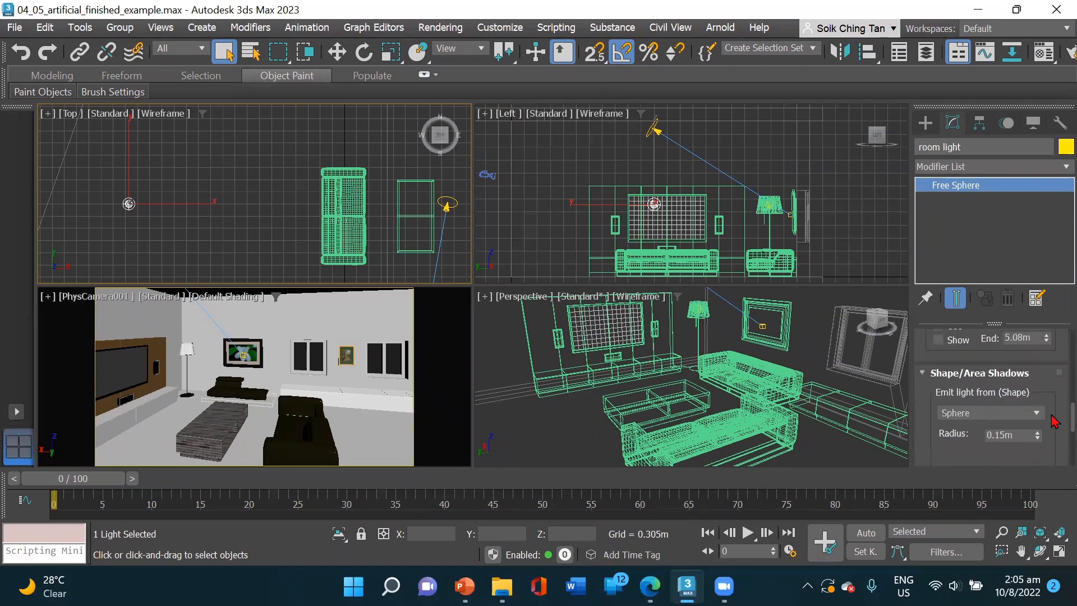
- Select the picture light aimed at the framed picture and view the creation options of the photometric Target Light
click(538, 221)
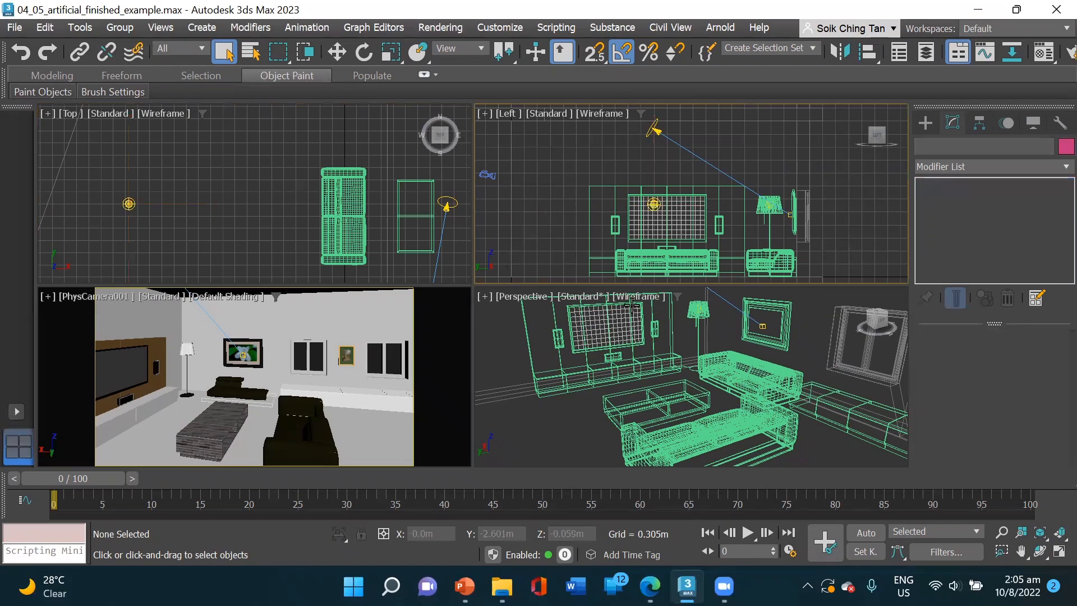
mouse_move(667, 360)
middle_down()
mouse_move(665, 415)
mouse_move(657, 378)
middle_up()
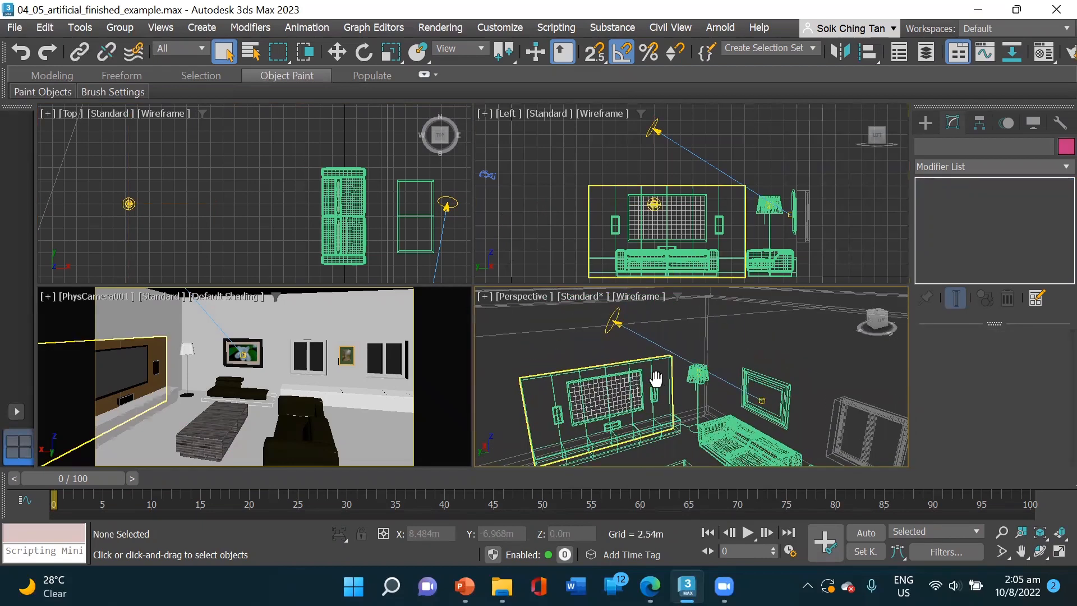
click(617, 327)
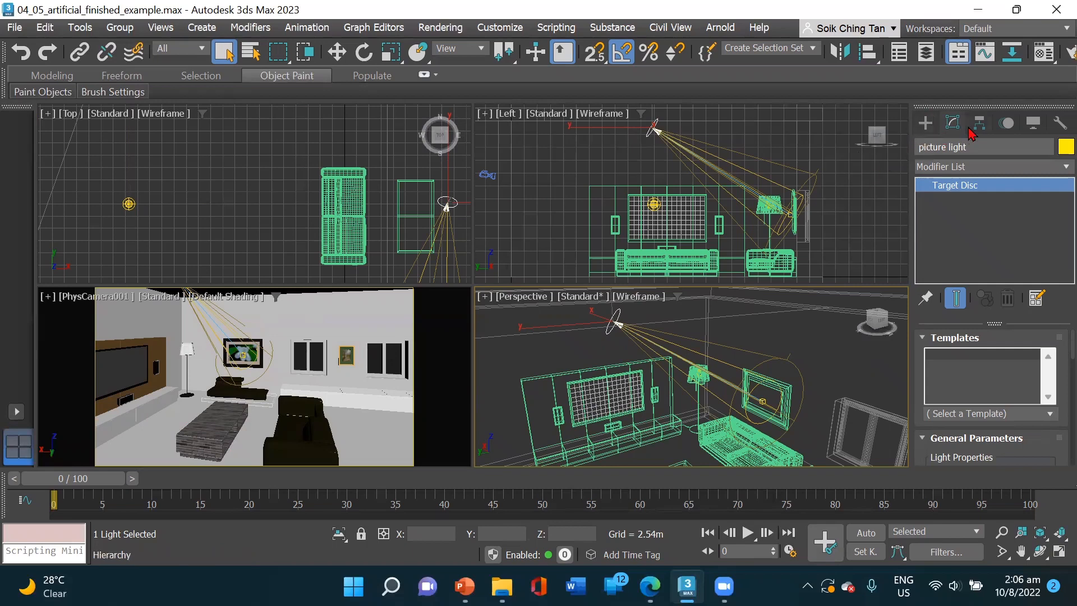
click(927, 123)
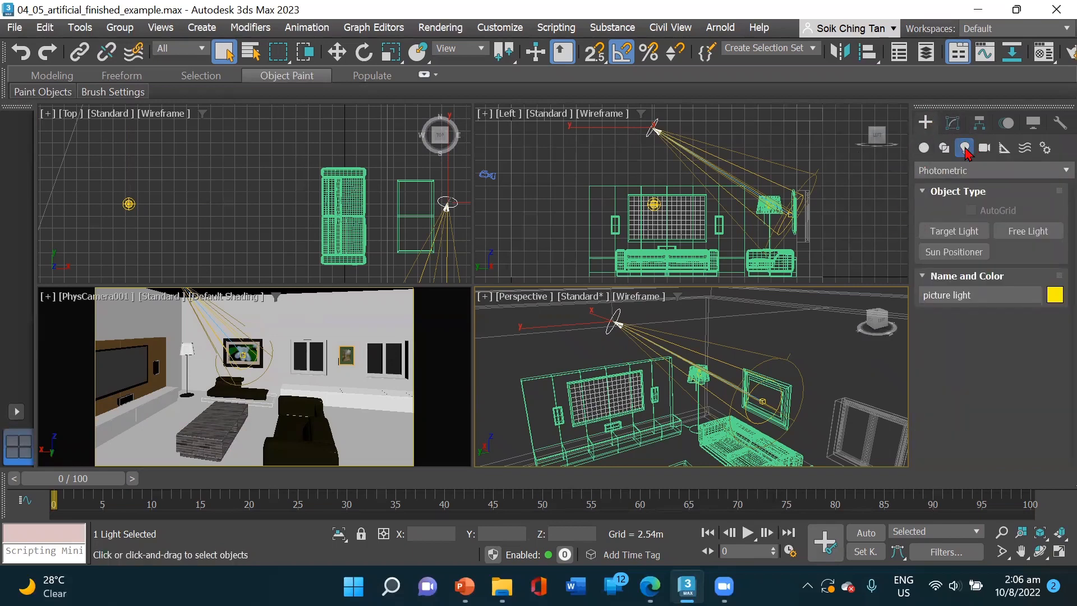
click(962, 237)
- Review the light distribution types in the picture light's parameters and keep Spotlight selected
click(952, 123)
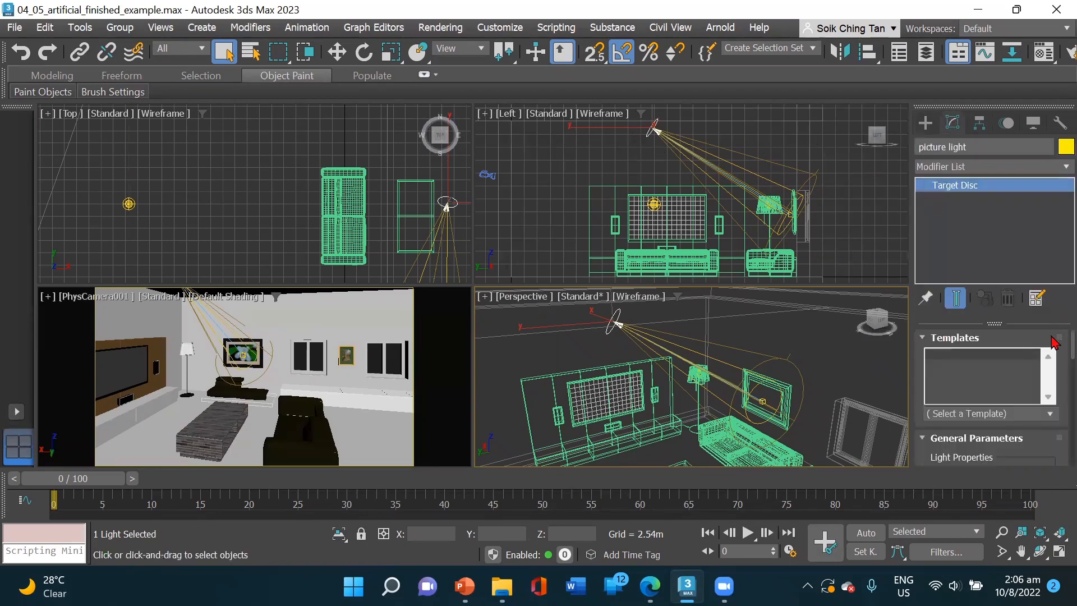
scroll(1054, 368, down, 4)
scroll(1055, 373, down, 5)
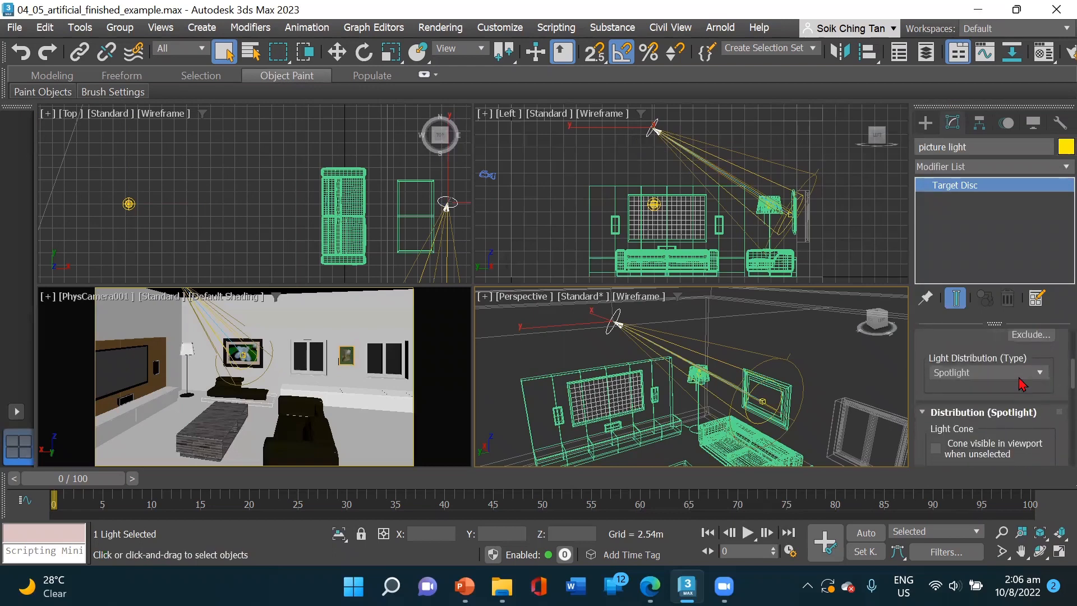
click(1000, 373)
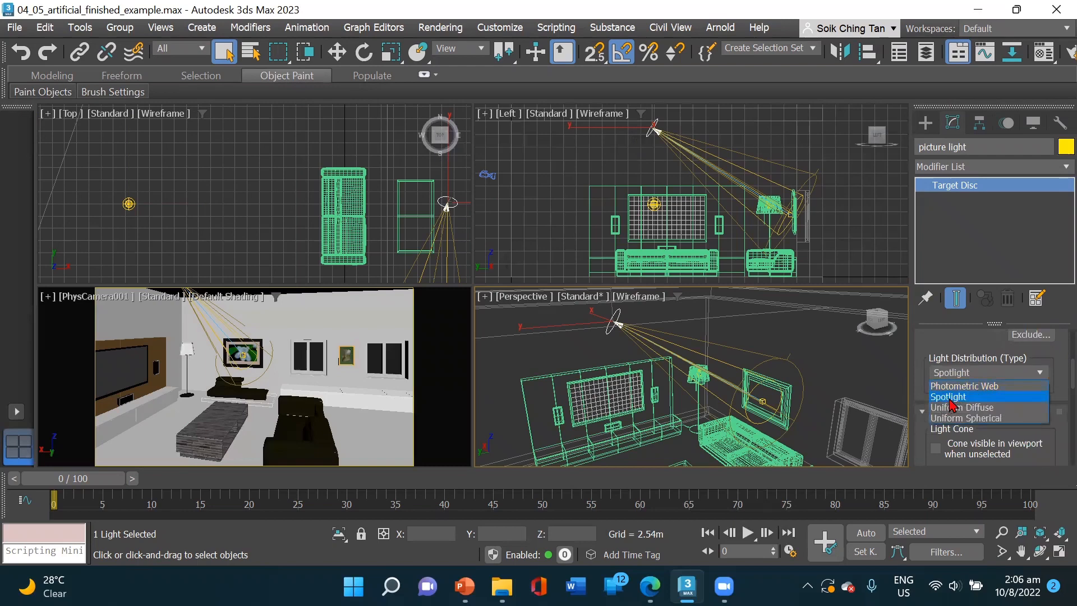
click(953, 397)
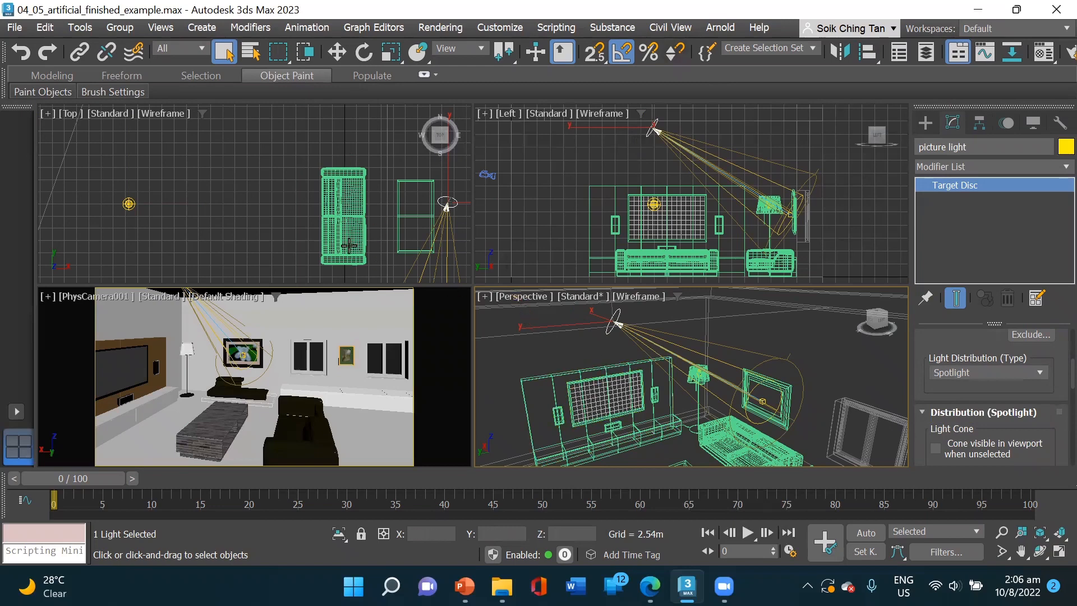
middle_drag(345, 244, 346, 235)
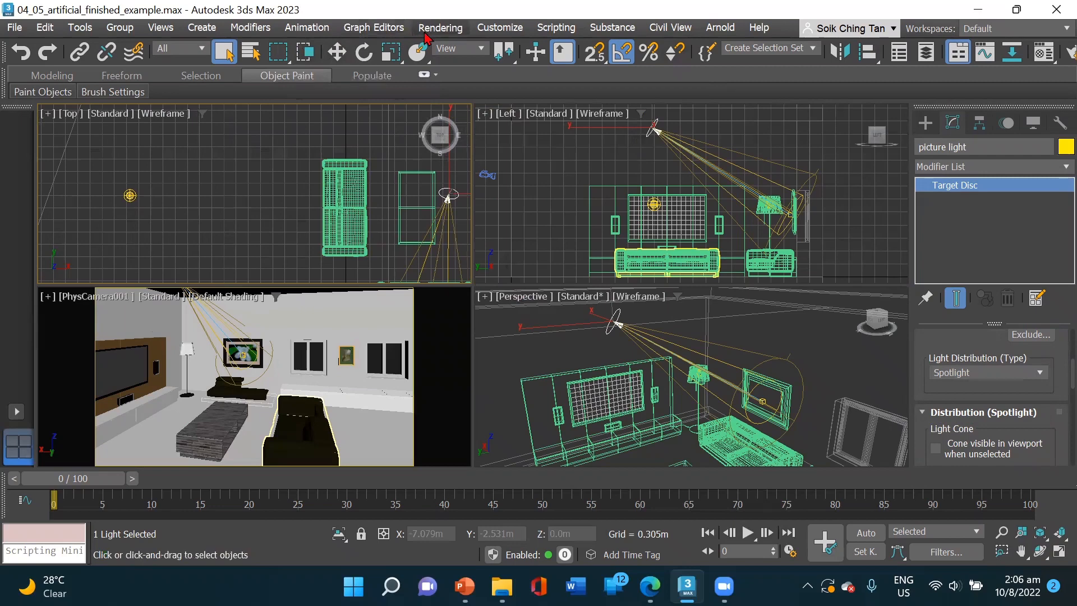
- Open the render setup, look through the available renderers and select ART Renderer
click(442, 29)
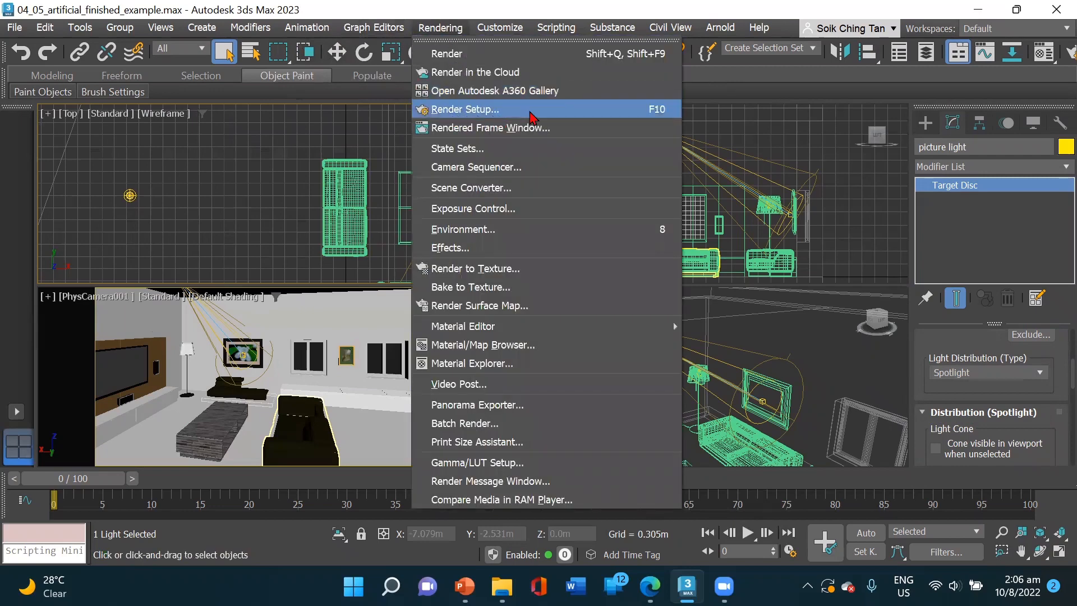
click(532, 118)
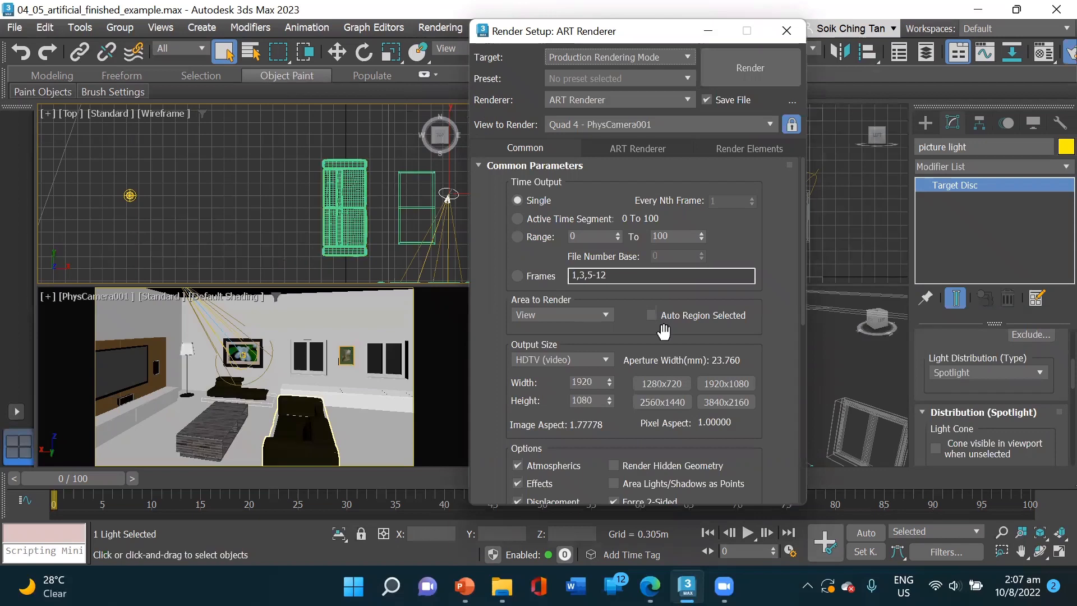
click(666, 100)
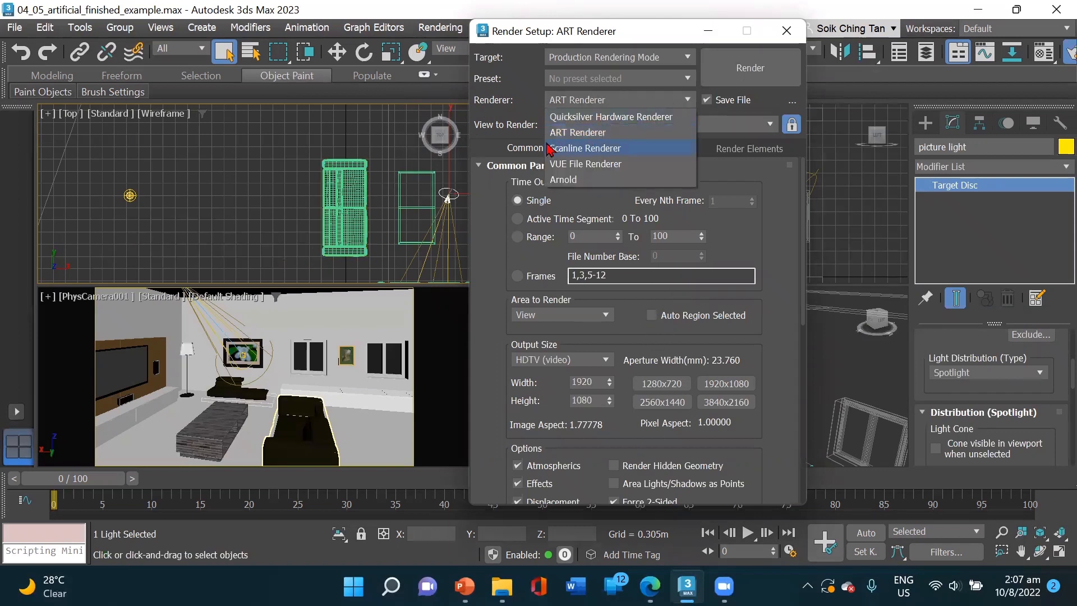
click(611, 140)
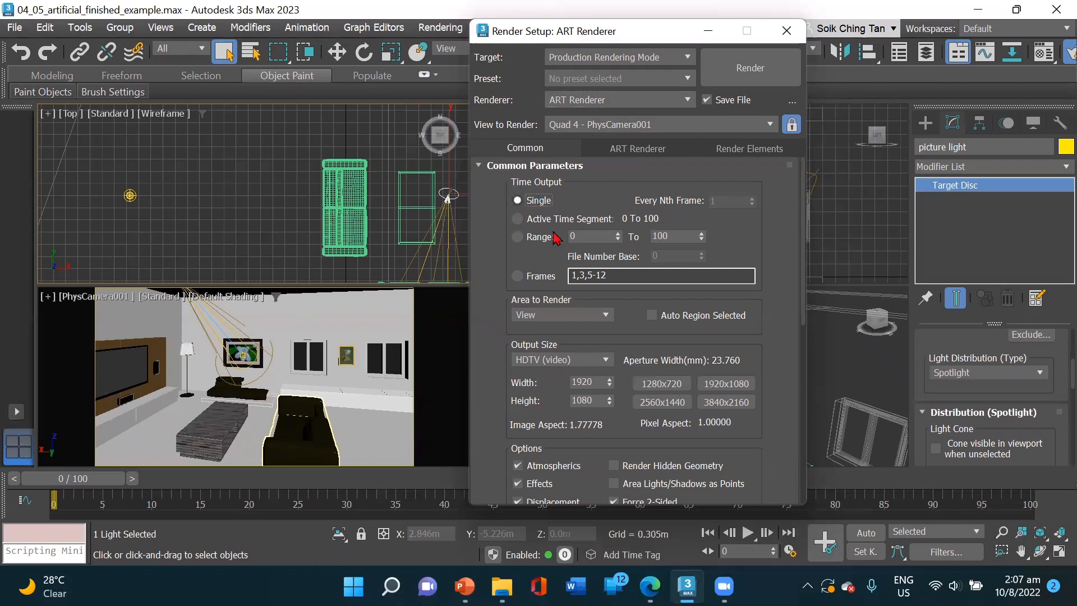
- Set the render output size to the HDTV (video) preset at 1920x1080
drag(803, 243, 803, 291)
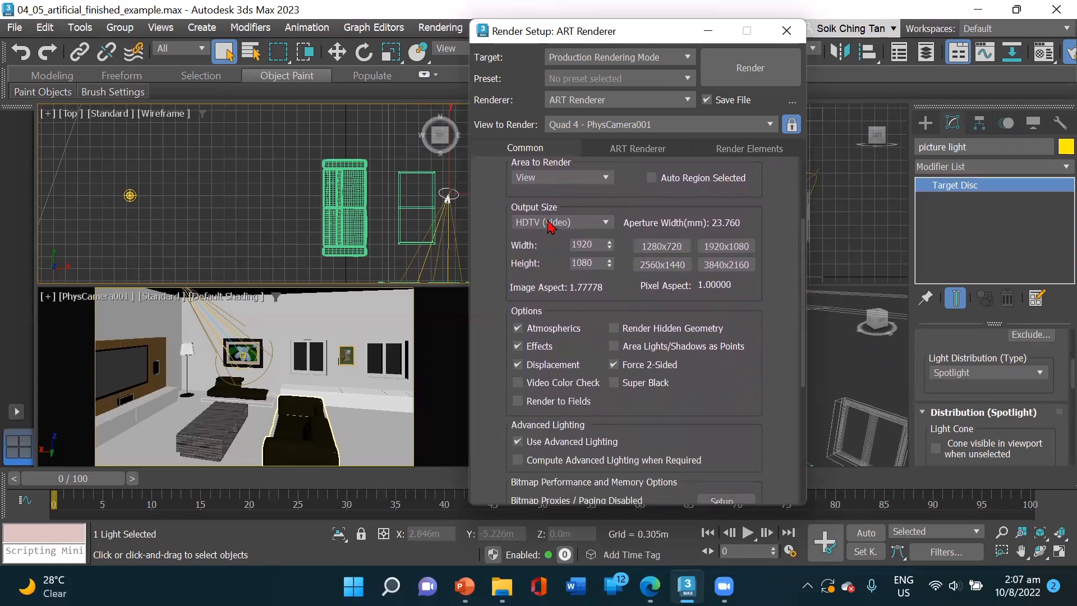
click(570, 223)
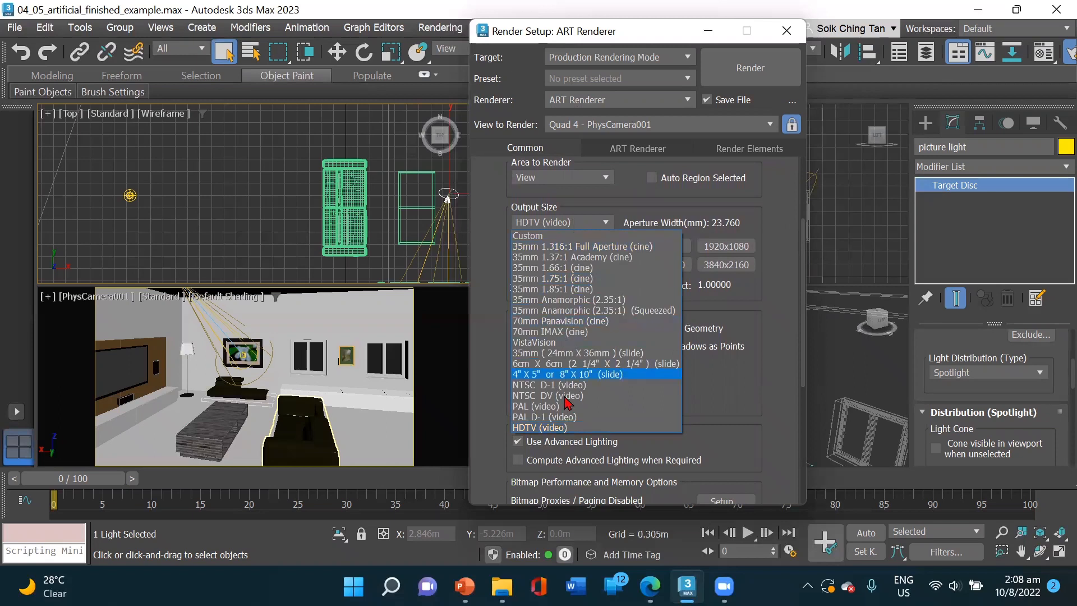
click(560, 429)
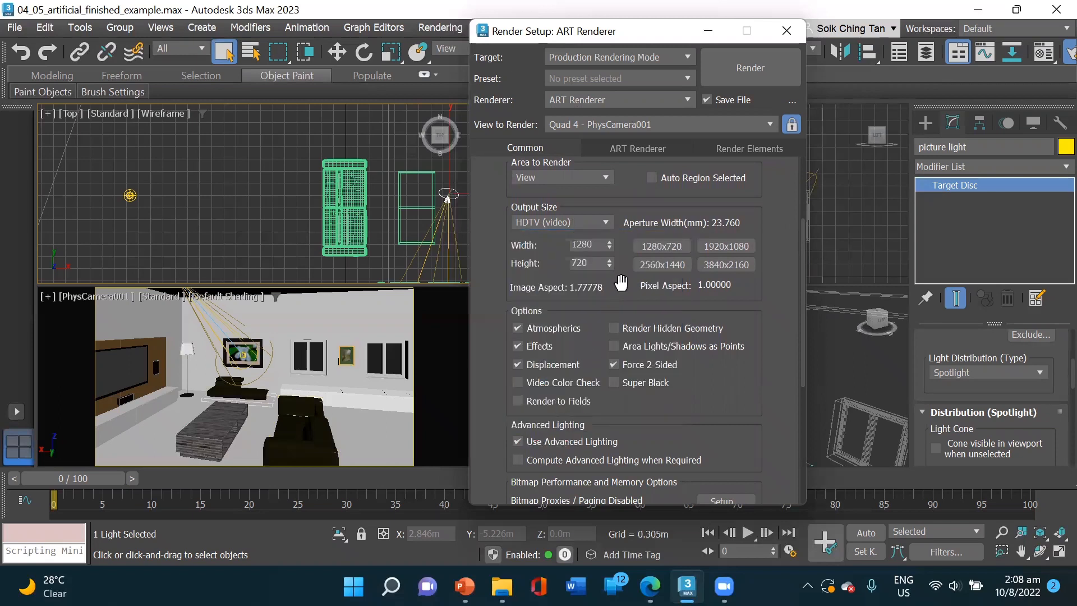
click(726, 246)
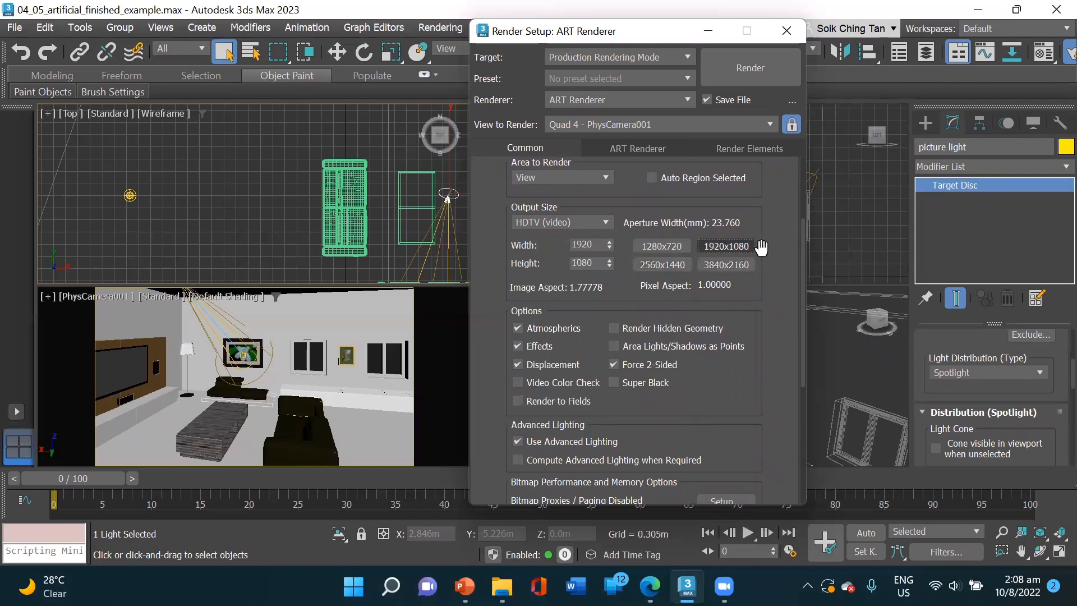
- Set the render output to save on the Desktop as interior_daylight in JPEG format
drag(804, 270, 810, 364)
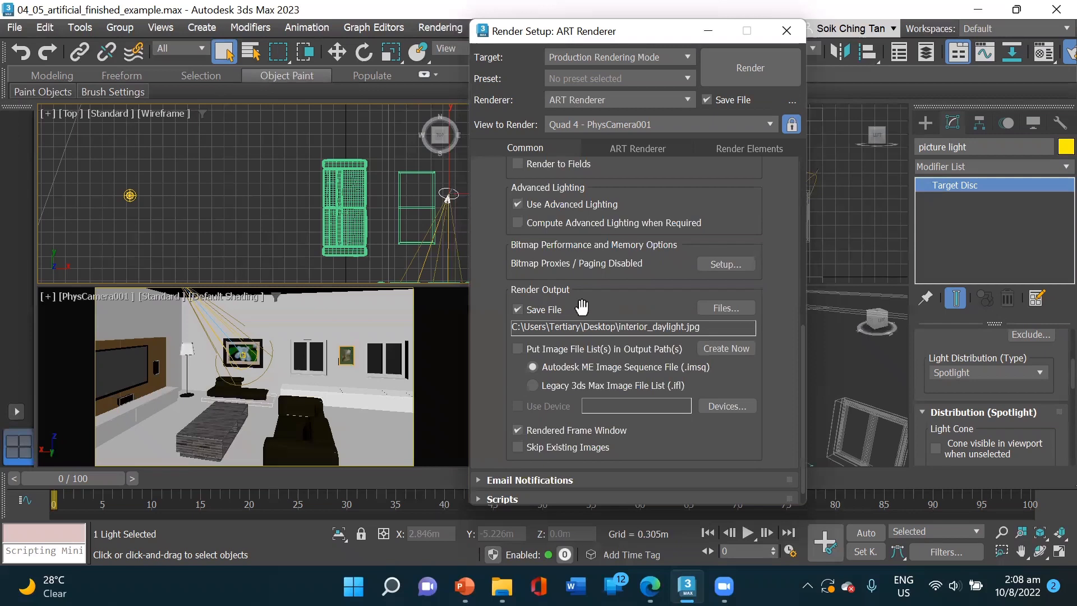
click(727, 309)
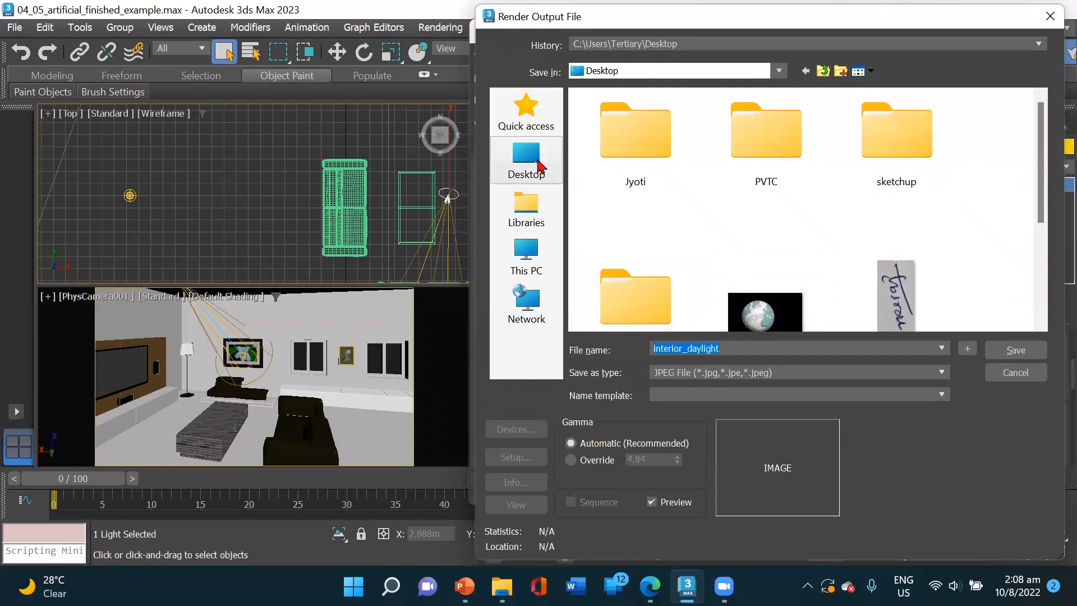
click(534, 164)
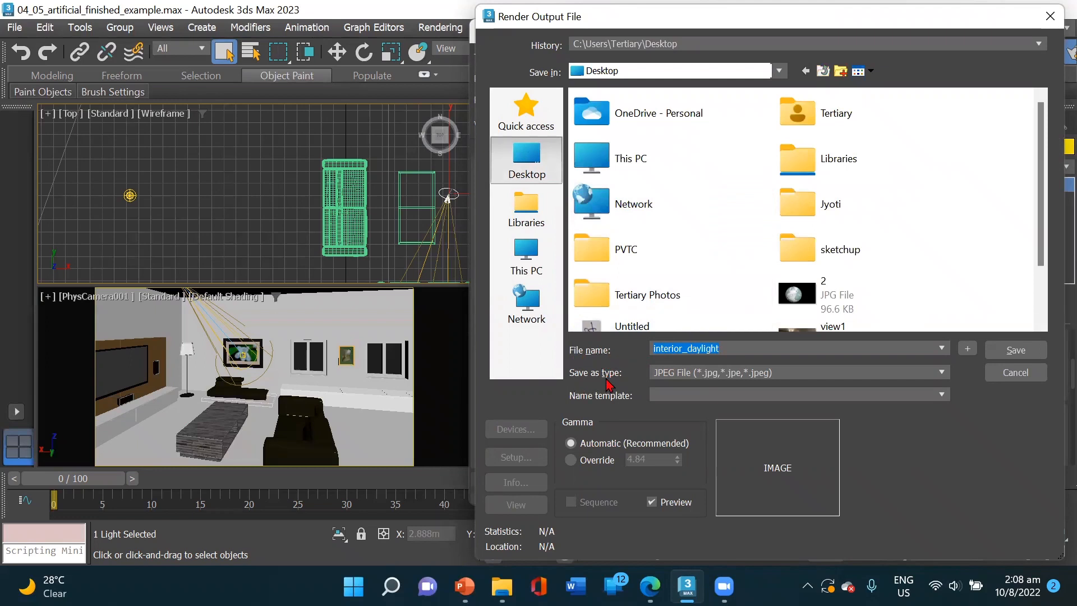
click(942, 372)
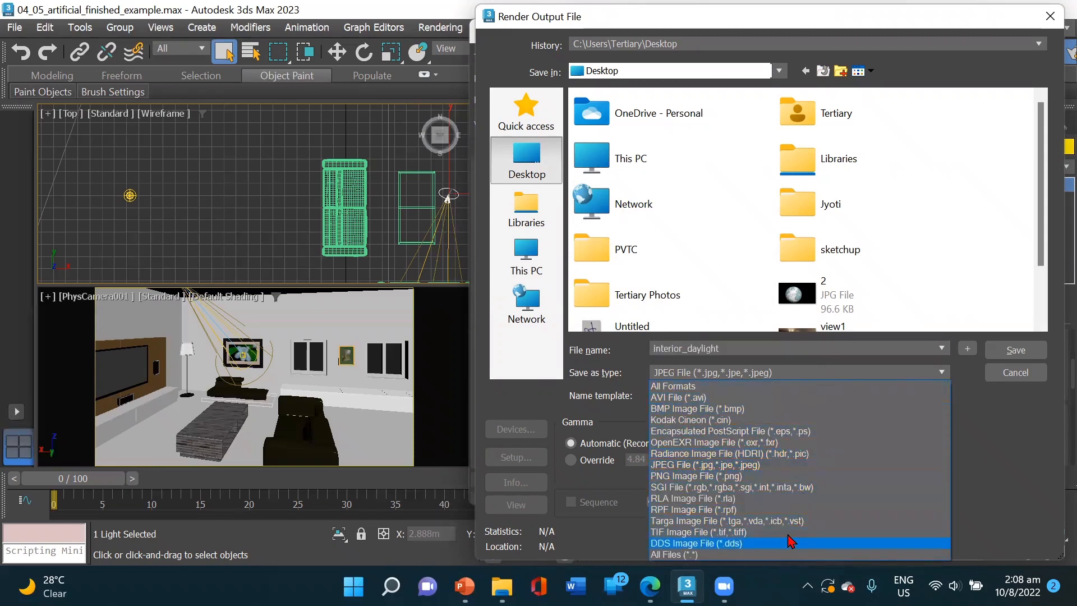
click(673, 467)
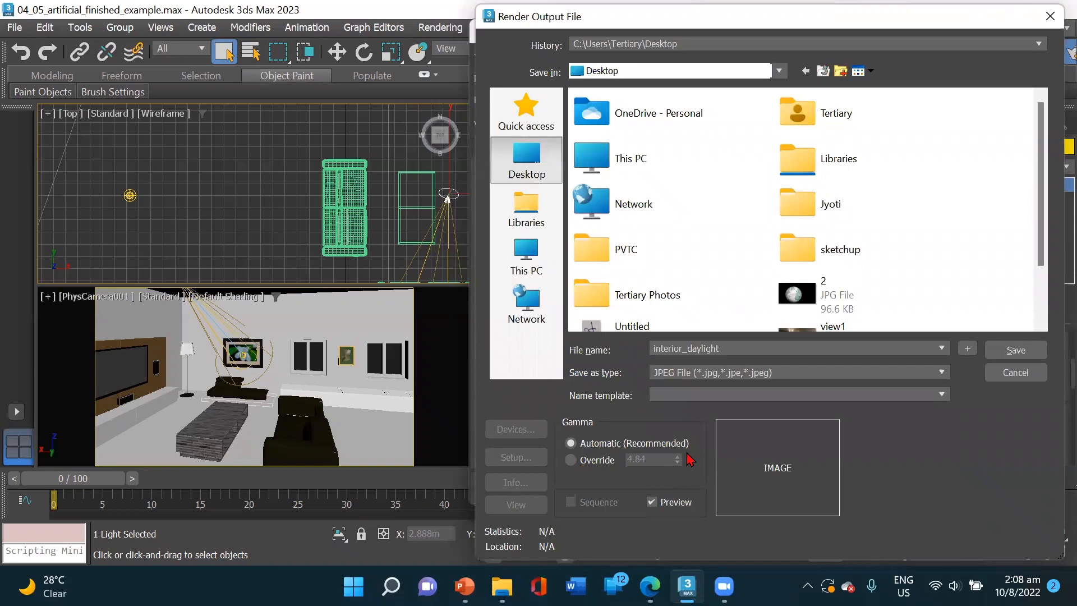
click(1015, 351)
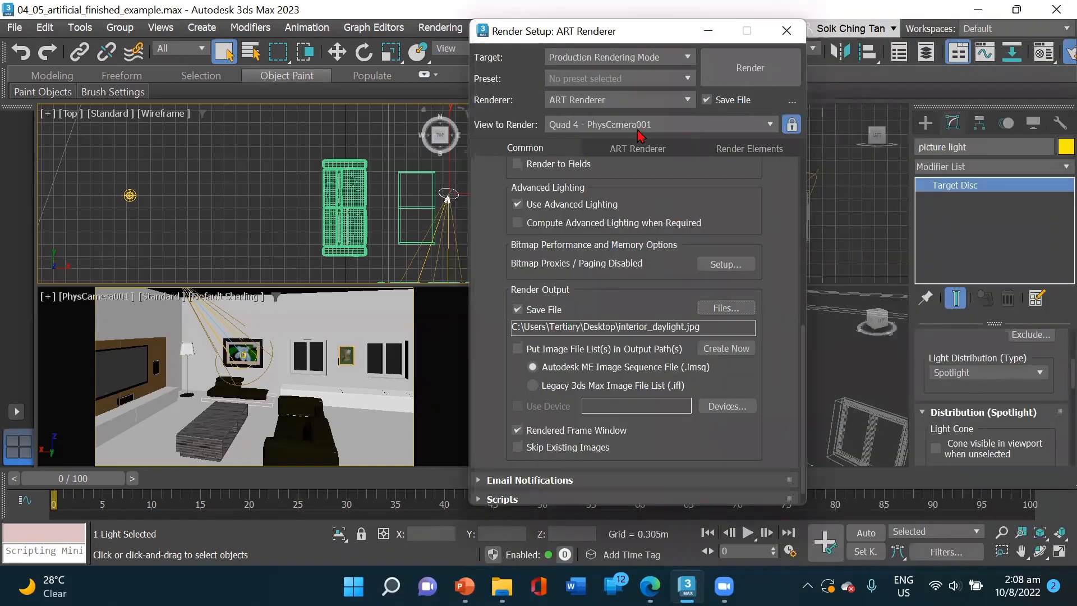
- Review the ART Renderer quality parameters and set the noise filter strength to 75%
click(620, 153)
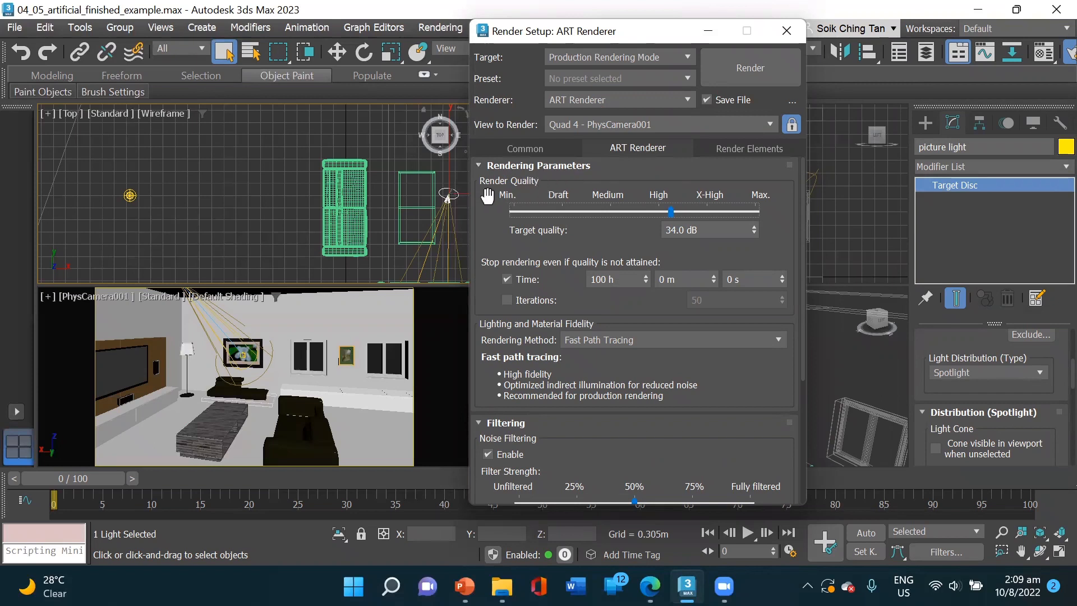
mouse_move(487, 196)
scroll(540, 407, down, 1)
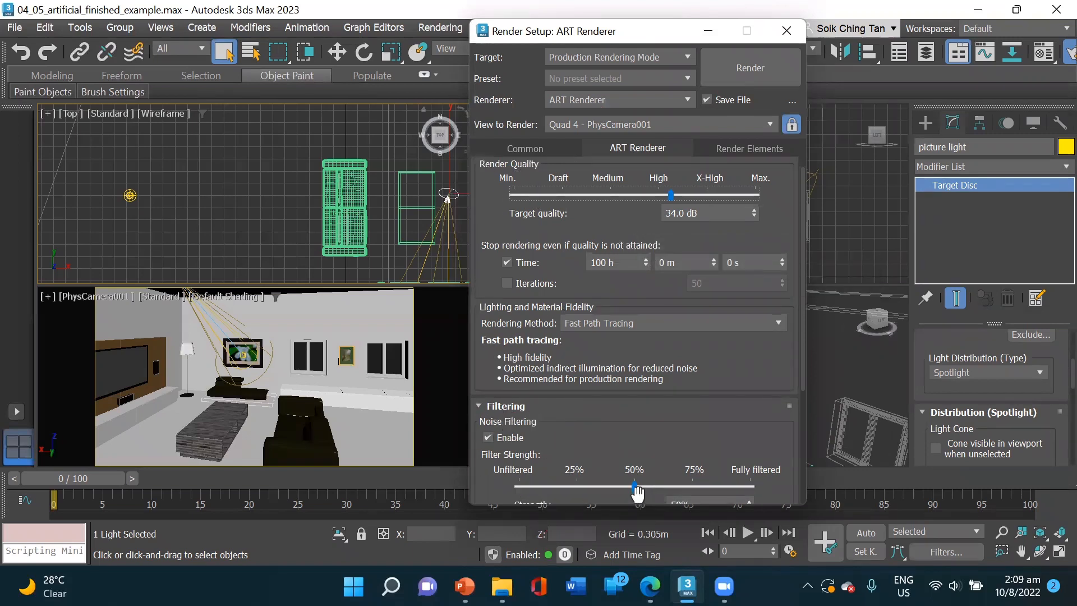
scroll(650, 487, down, 1)
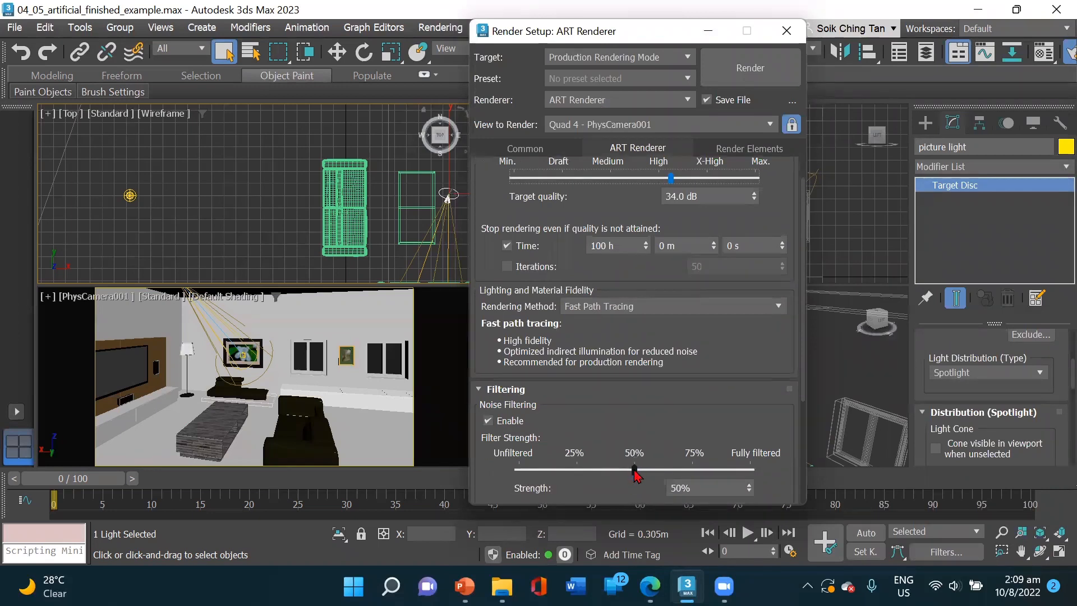
scroll(672, 477, down, 1)
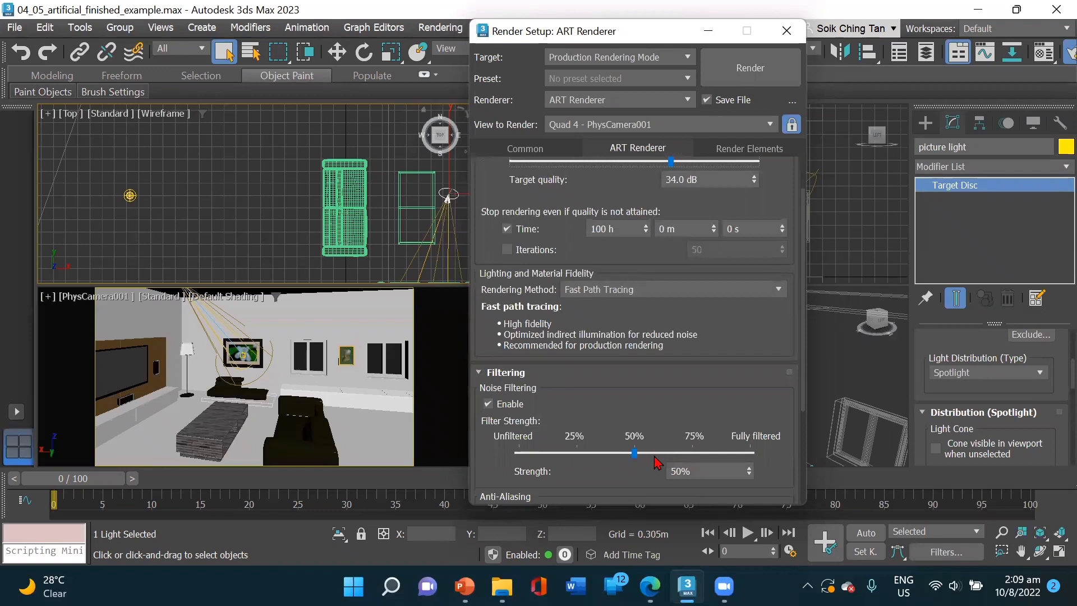
drag(633, 460, 693, 452)
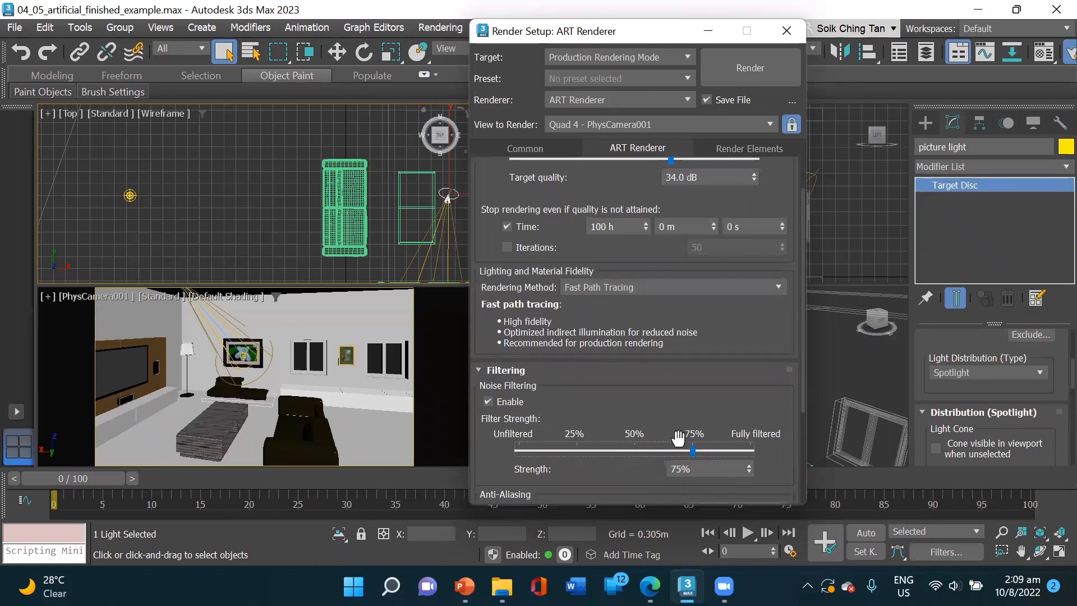
scroll(695, 462, down, 2)
scroll(695, 462, up, 3)
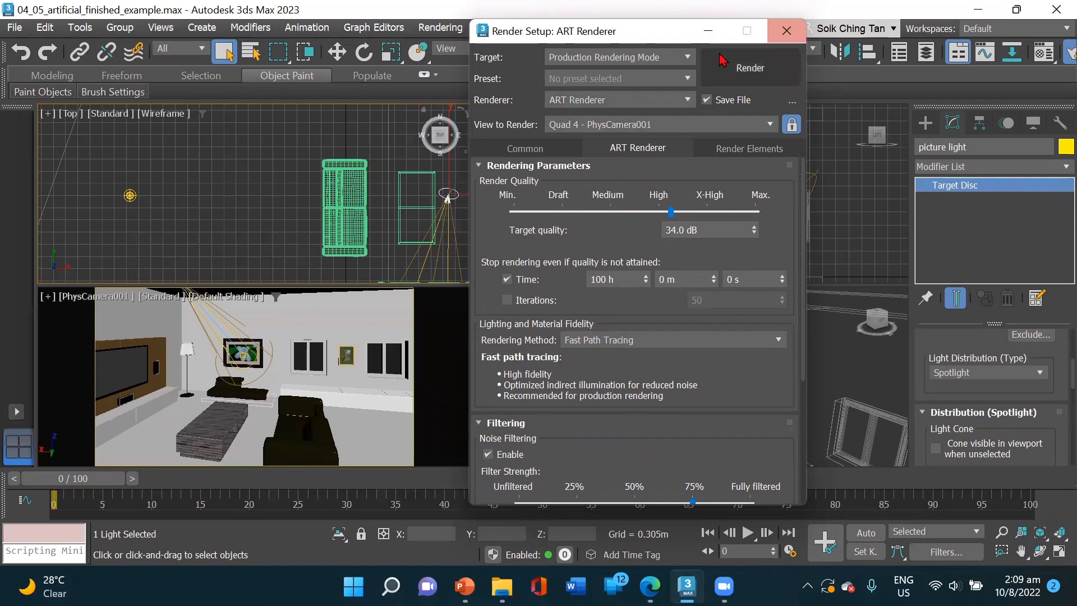
- Start rendering the camera view and arrange the rendered frame and progress windows side by side
click(748, 78)
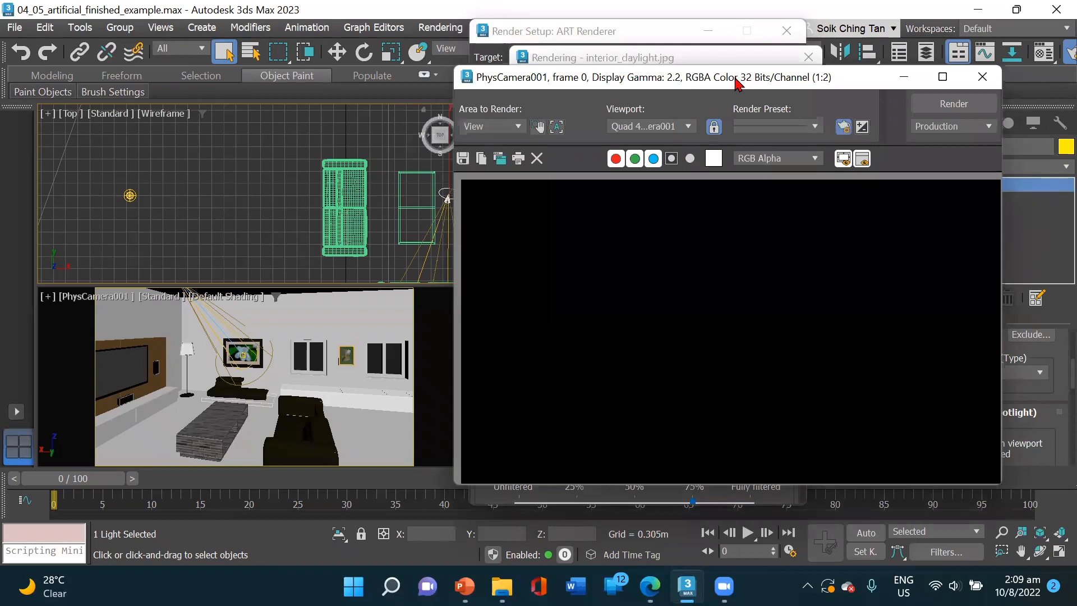
drag(737, 83, 536, 130)
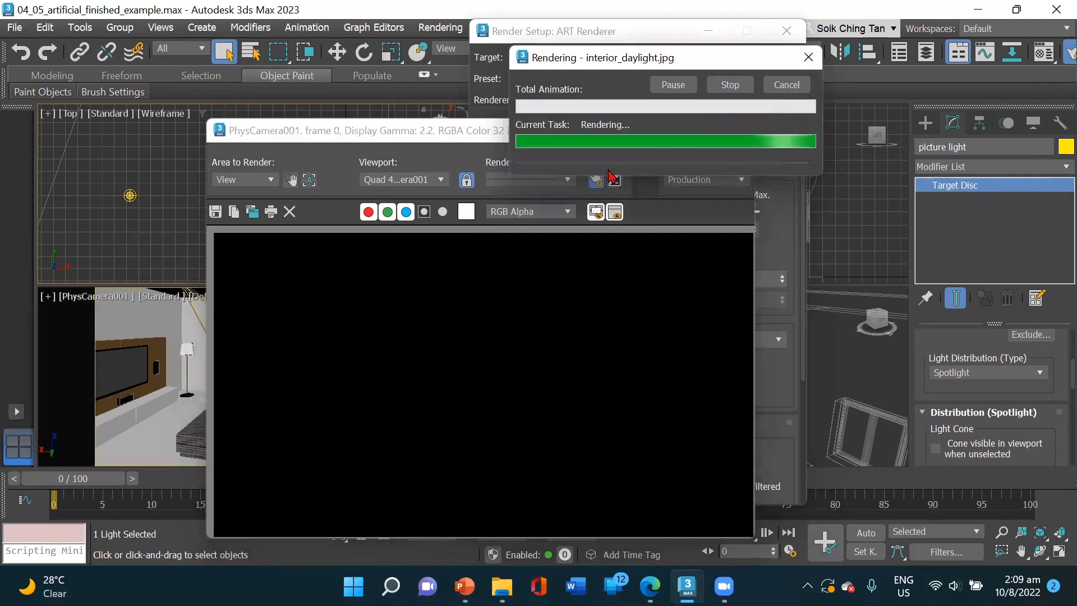
drag(648, 61, 804, 62)
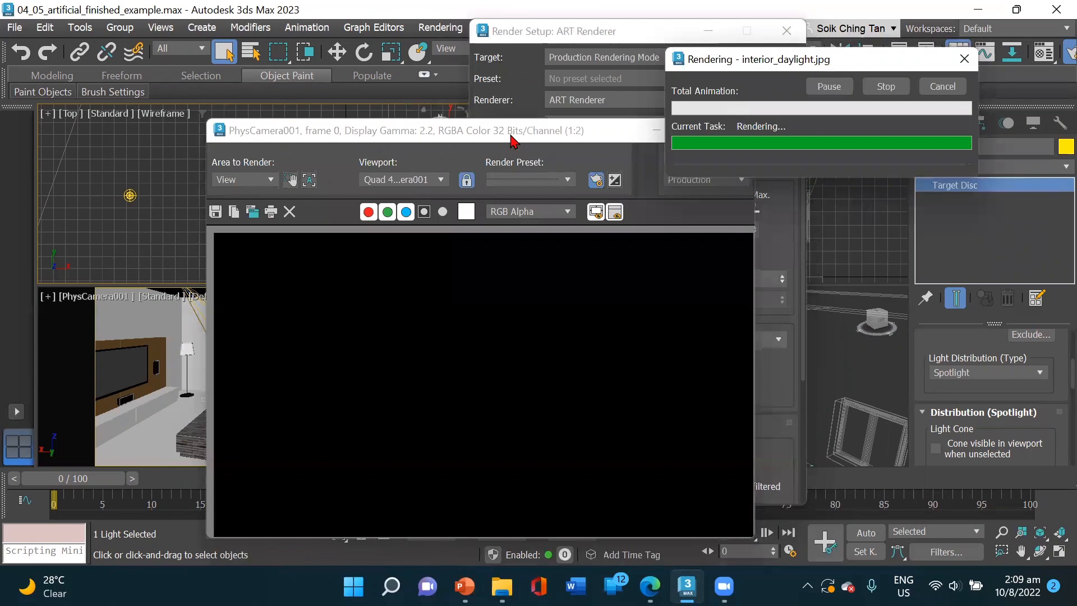
drag(511, 139, 419, 85)
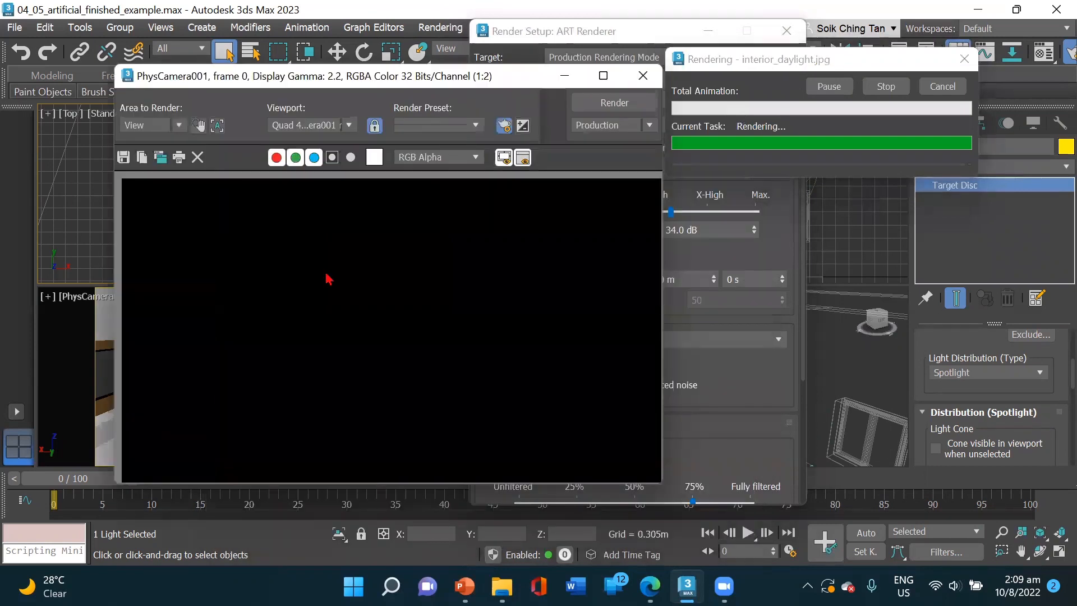
- Try the JPEG file type for saving the rendered image to the Desktop, and leave without saving
click(124, 159)
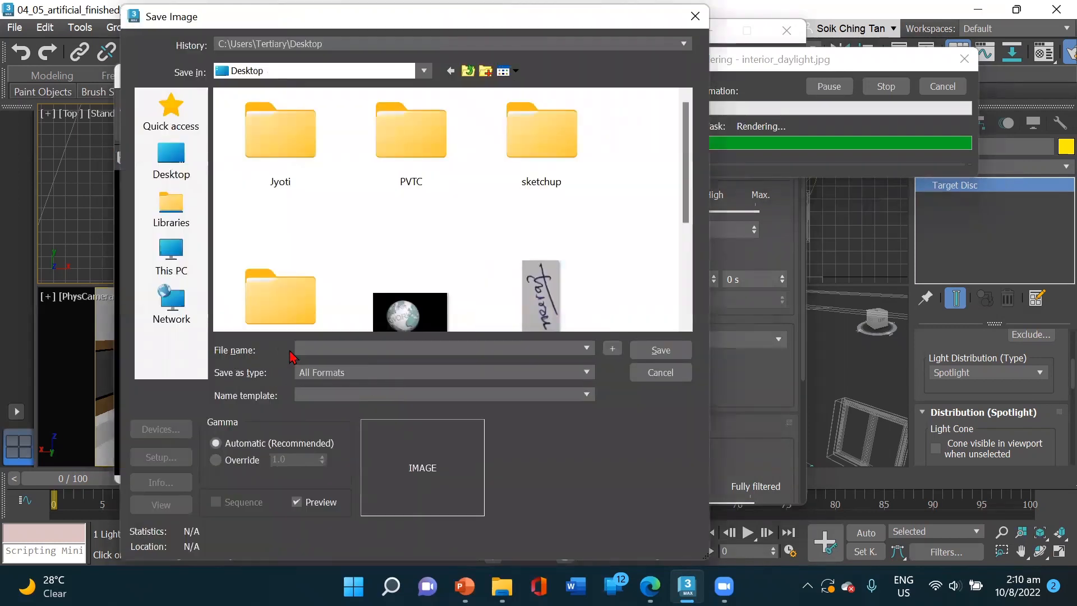
click(363, 373)
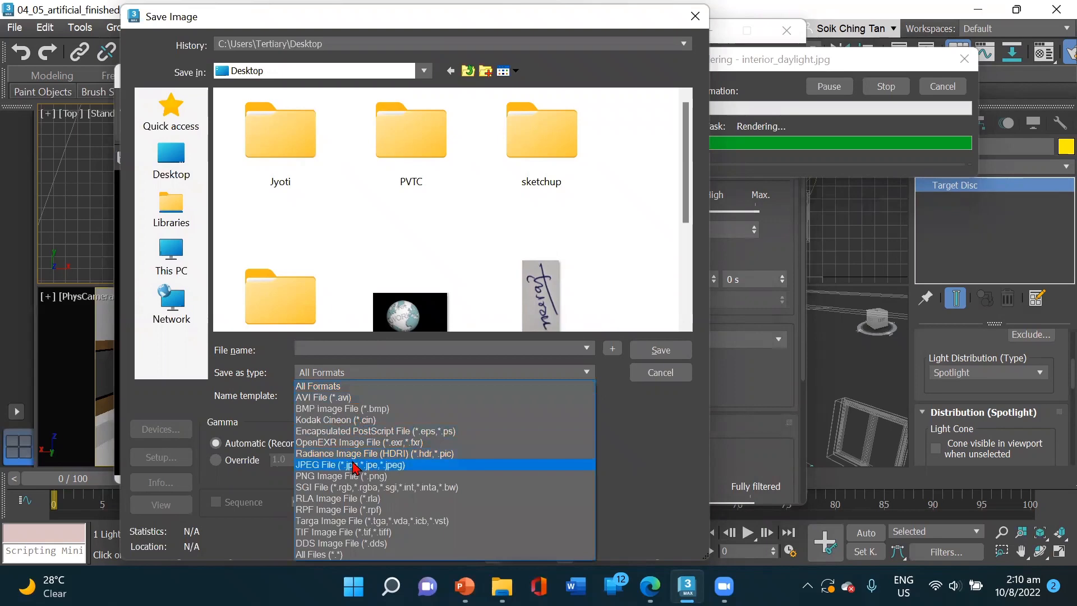
click(354, 465)
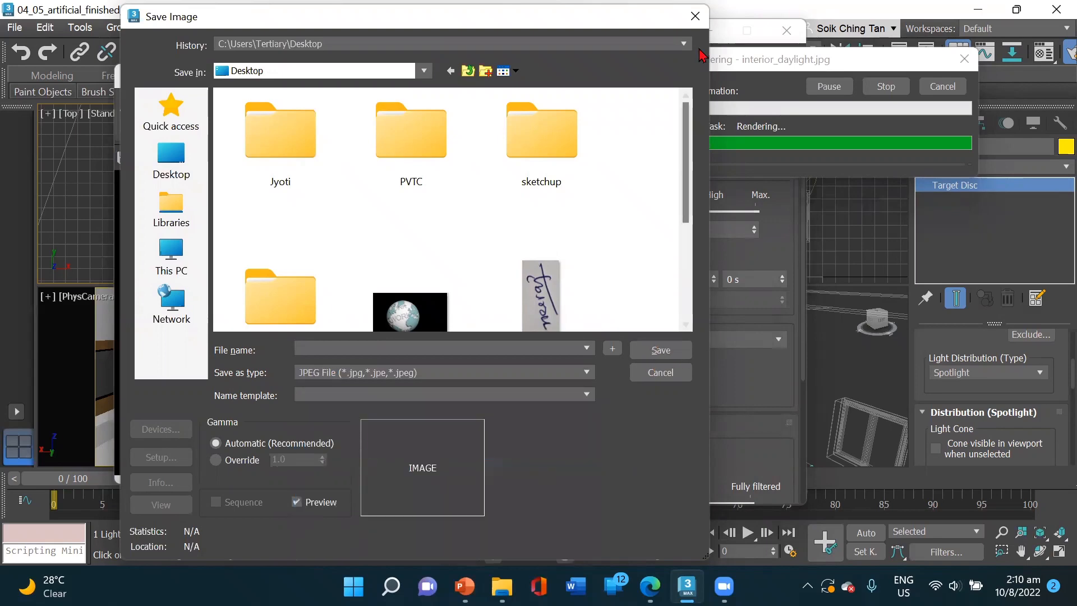
key(Escape)
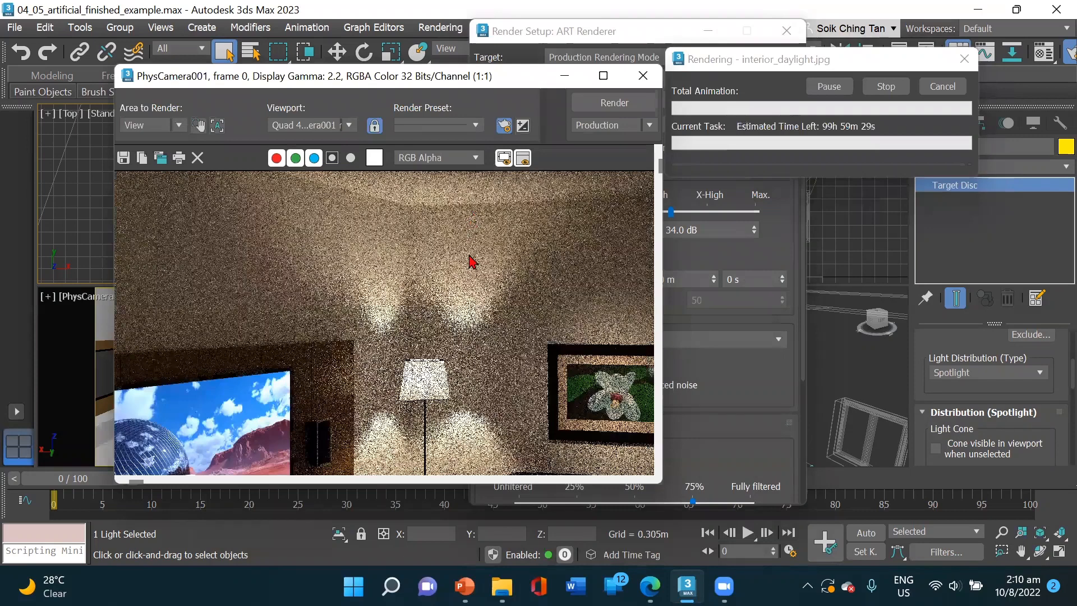
- Examine the whole frame as it renders, and view the finished example view2.jpg in the image viewer
scroll(473, 271, down, 2)
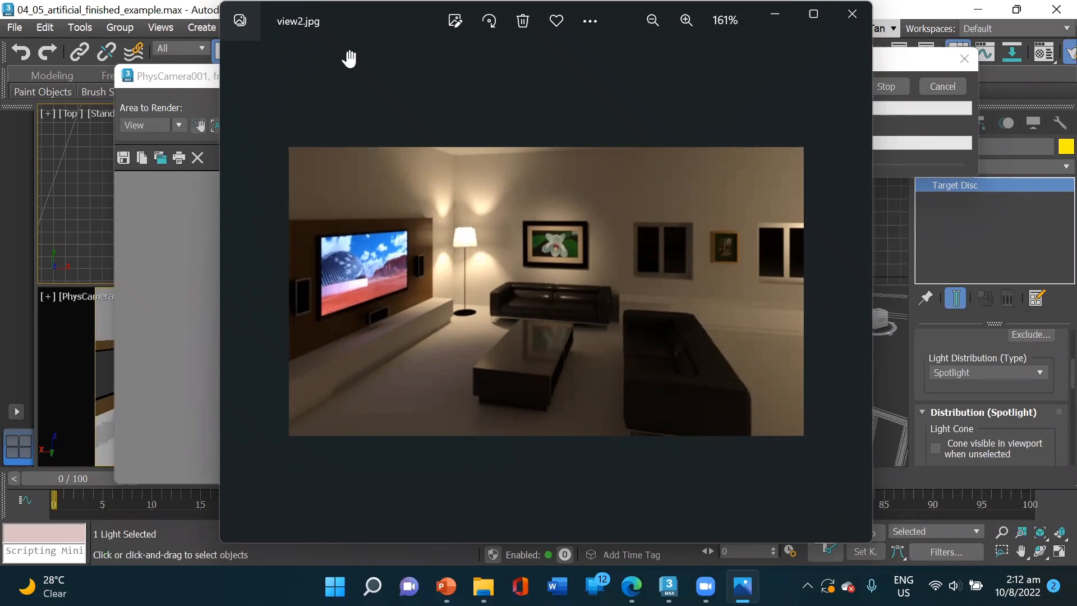
drag(348, 57, 317, 40)
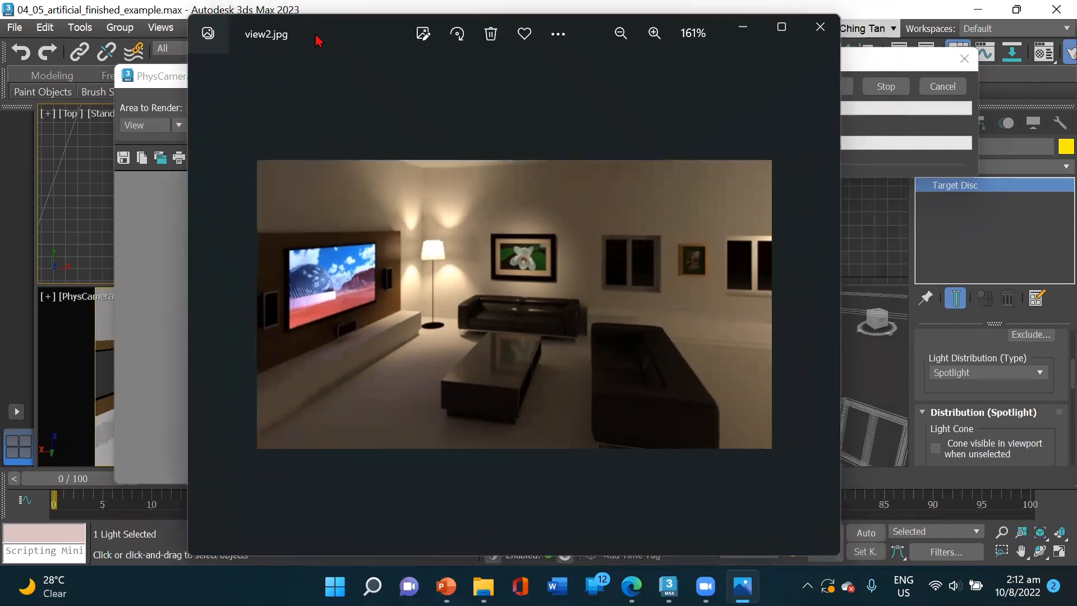